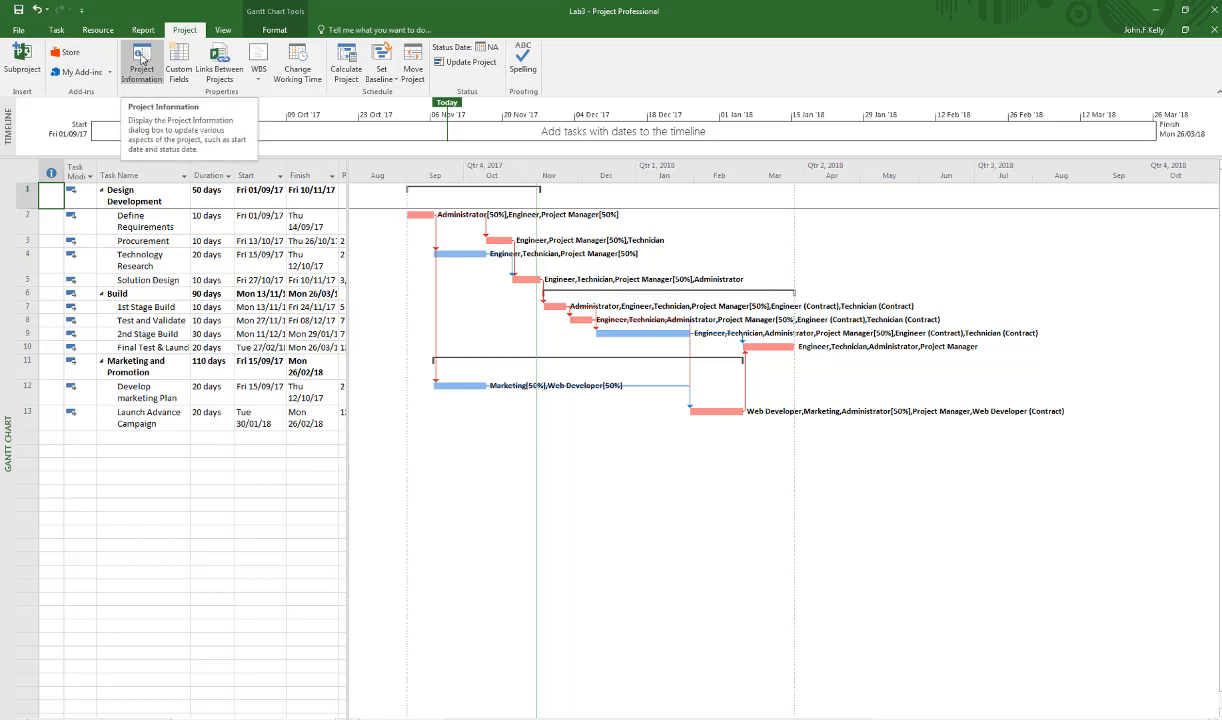
# Review the project statistics, examining the baseline duration, work and cost.
pyautogui.click(142, 60)
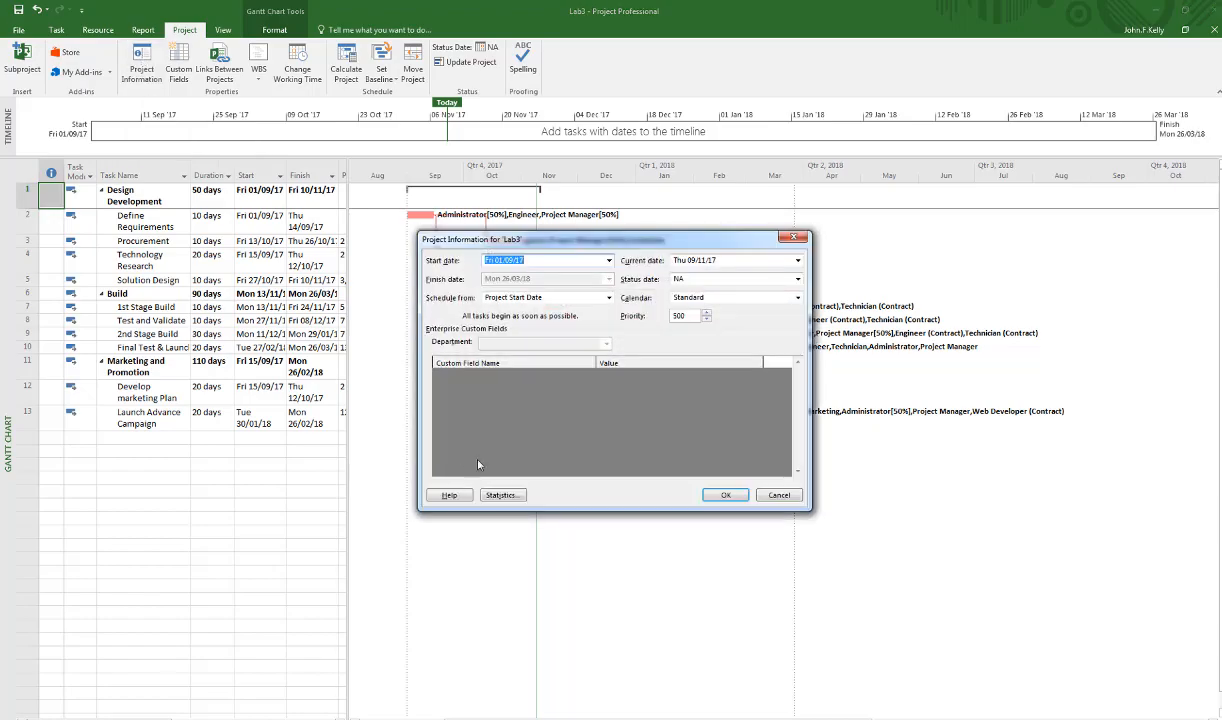
pyautogui.click(502, 495)
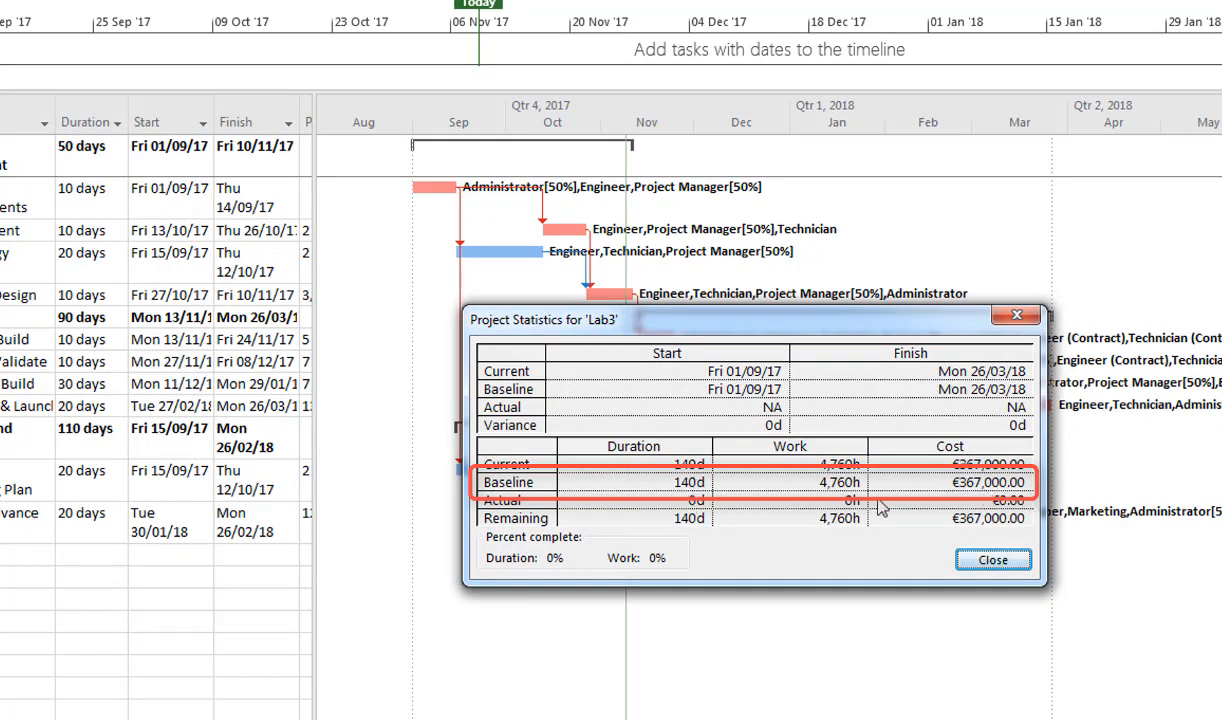
pyautogui.click(993, 561)
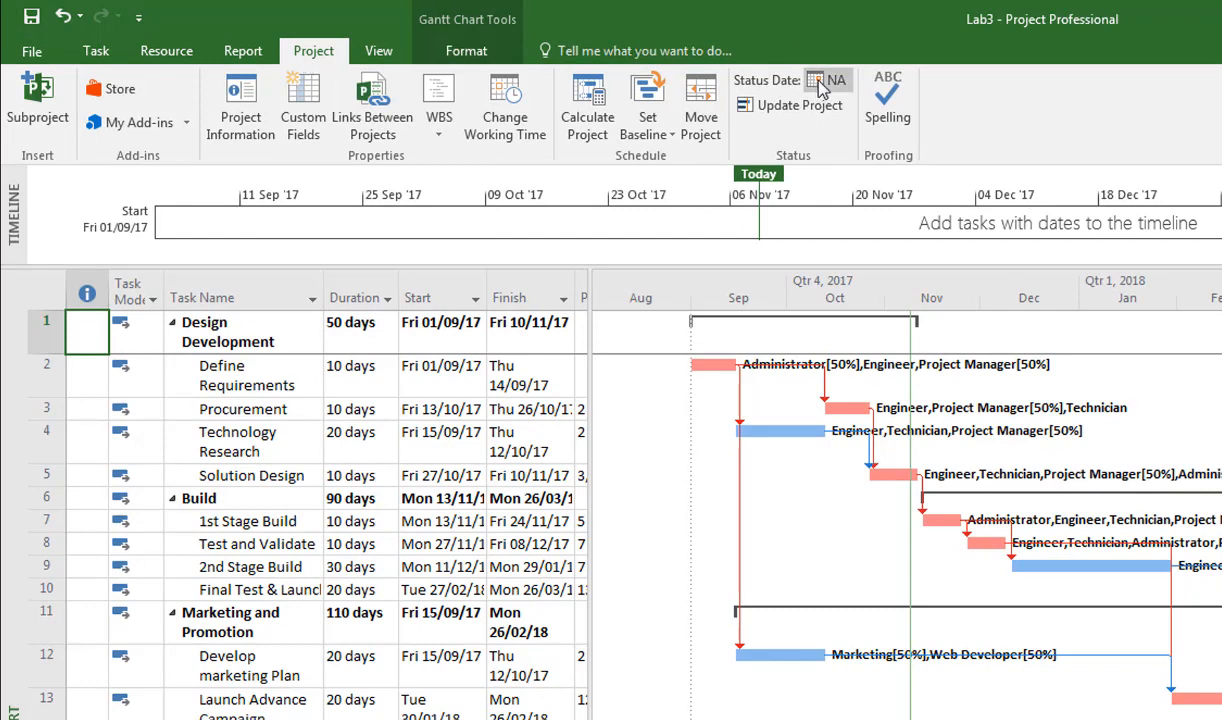
# Set the project status date to 30/09/17.
pyautogui.click(836, 81)
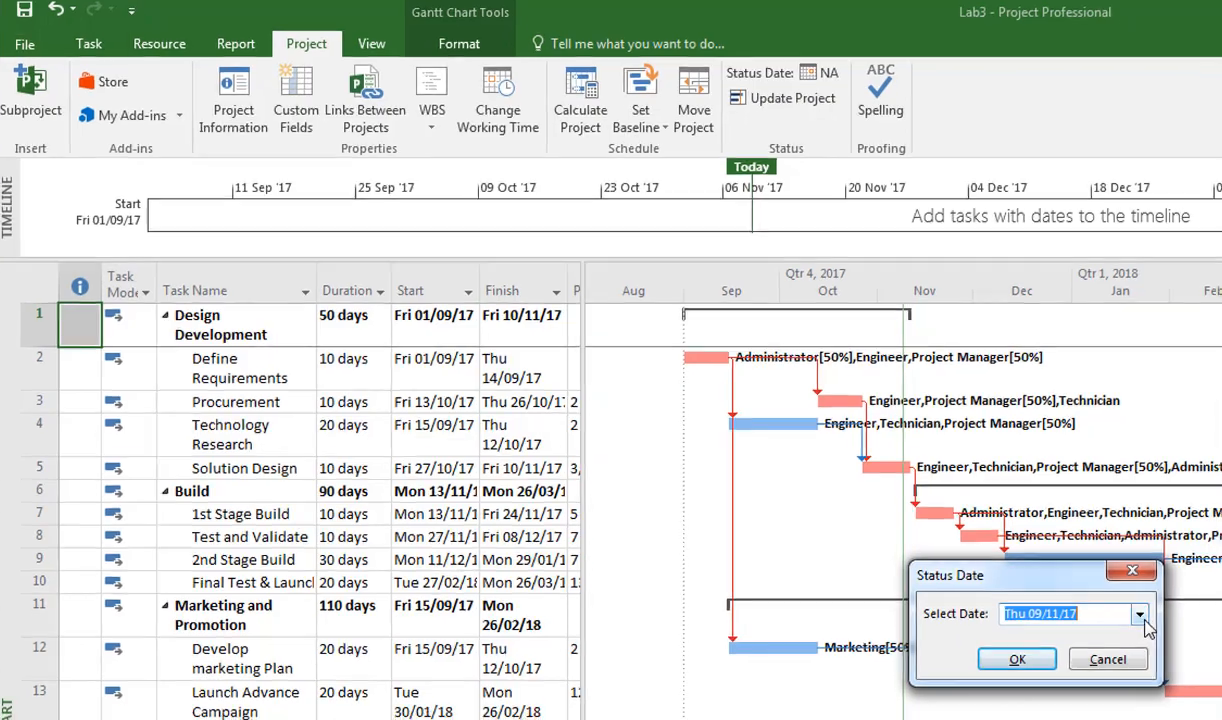
pyautogui.click(1150, 628)
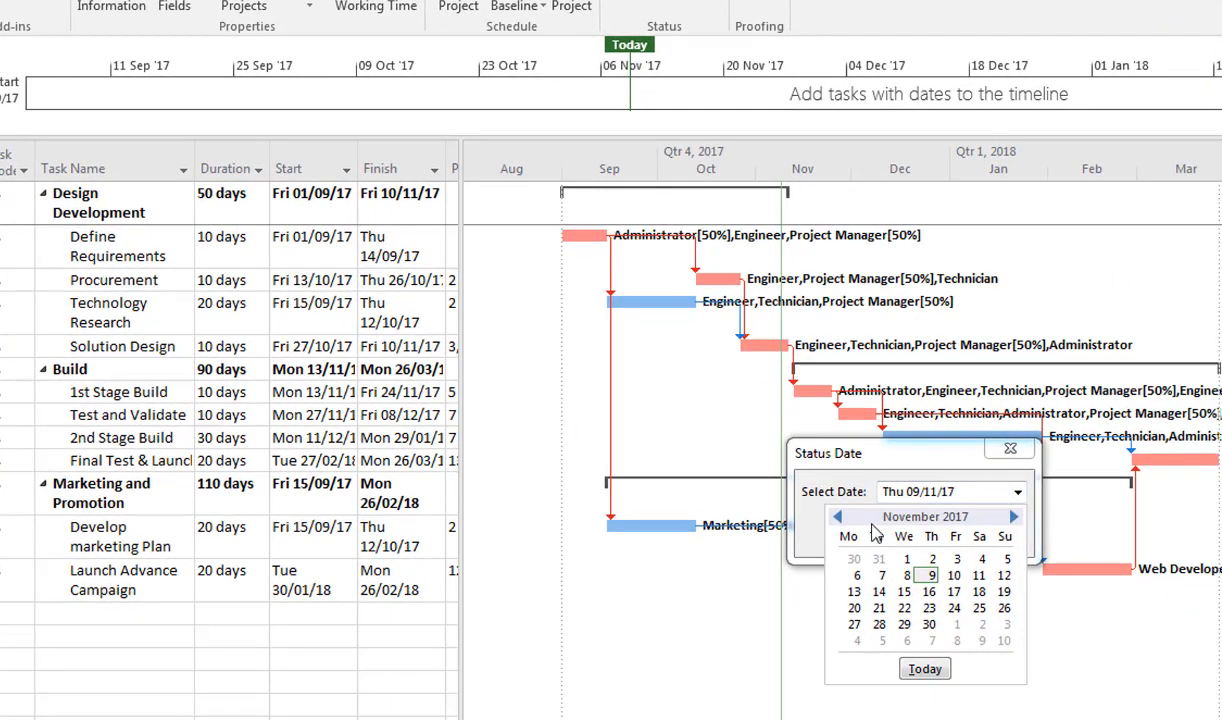
pyautogui.click(838, 517)
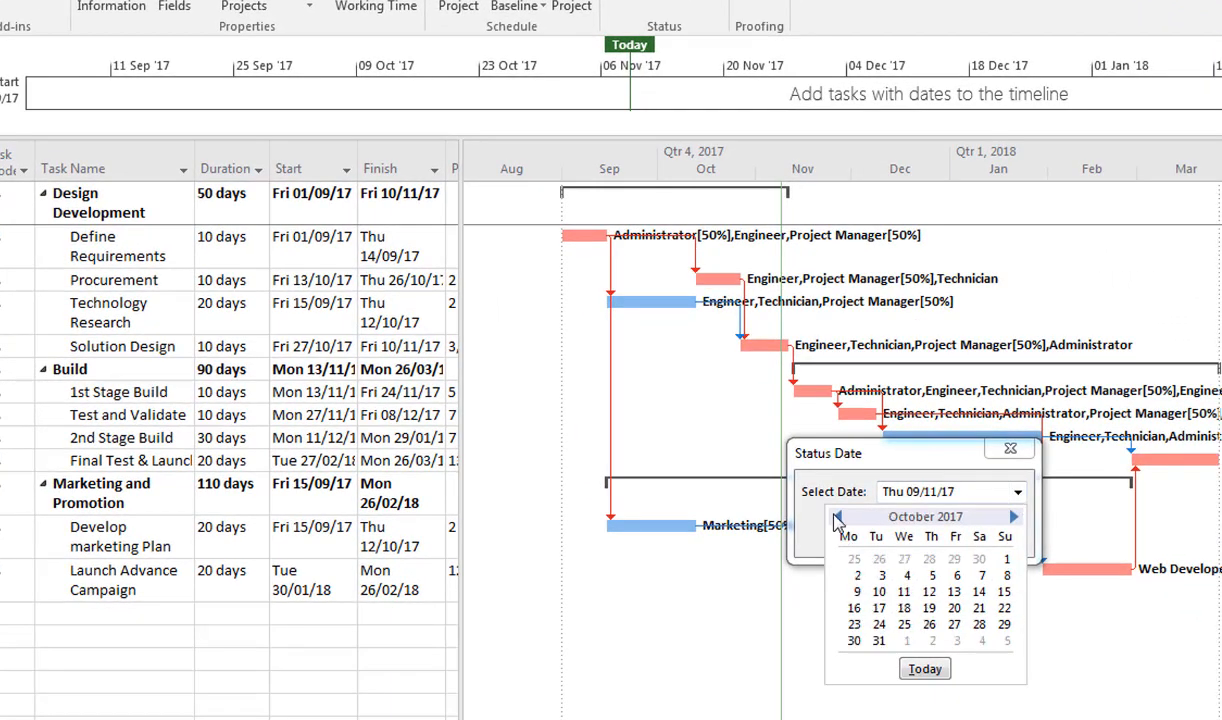
pyautogui.click(838, 517)
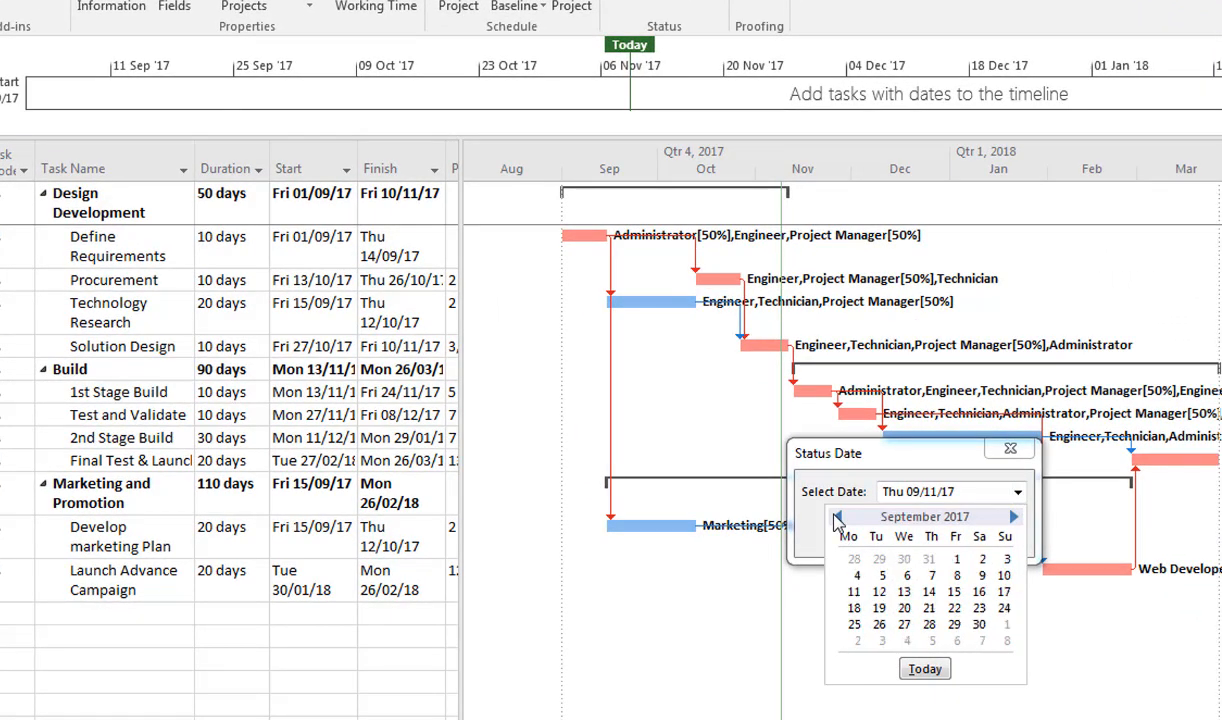
pyautogui.click(980, 625)
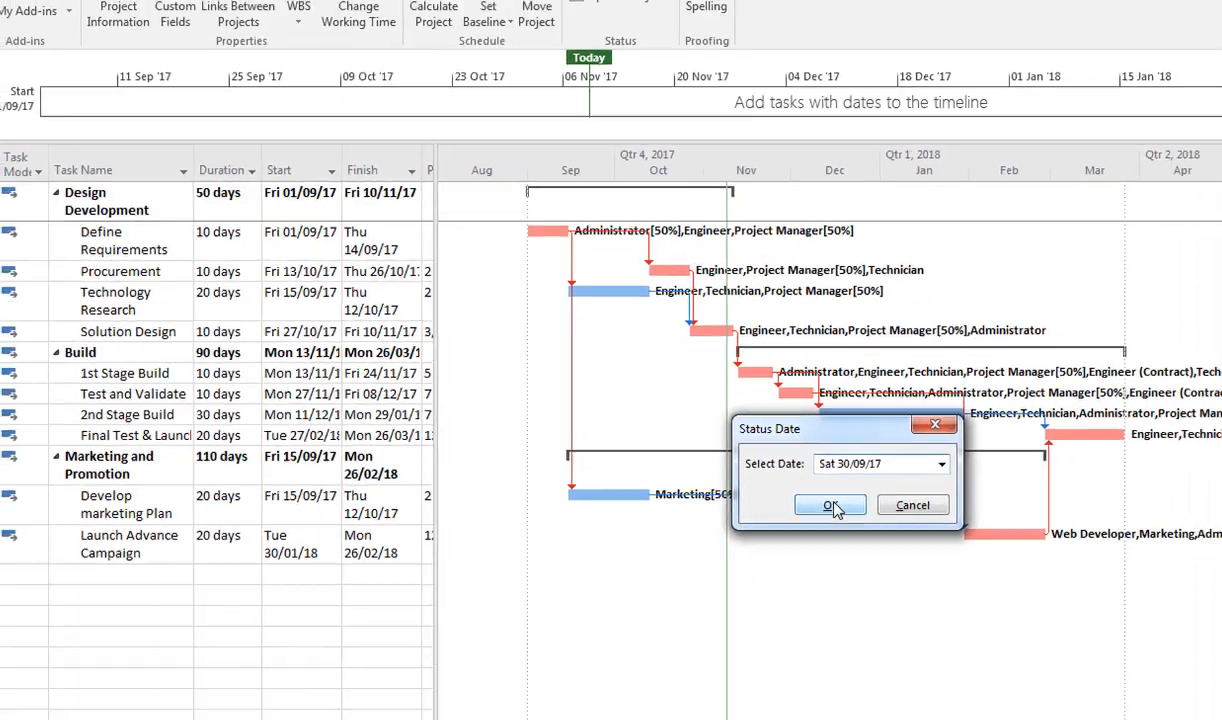
pyautogui.click(897, 538)
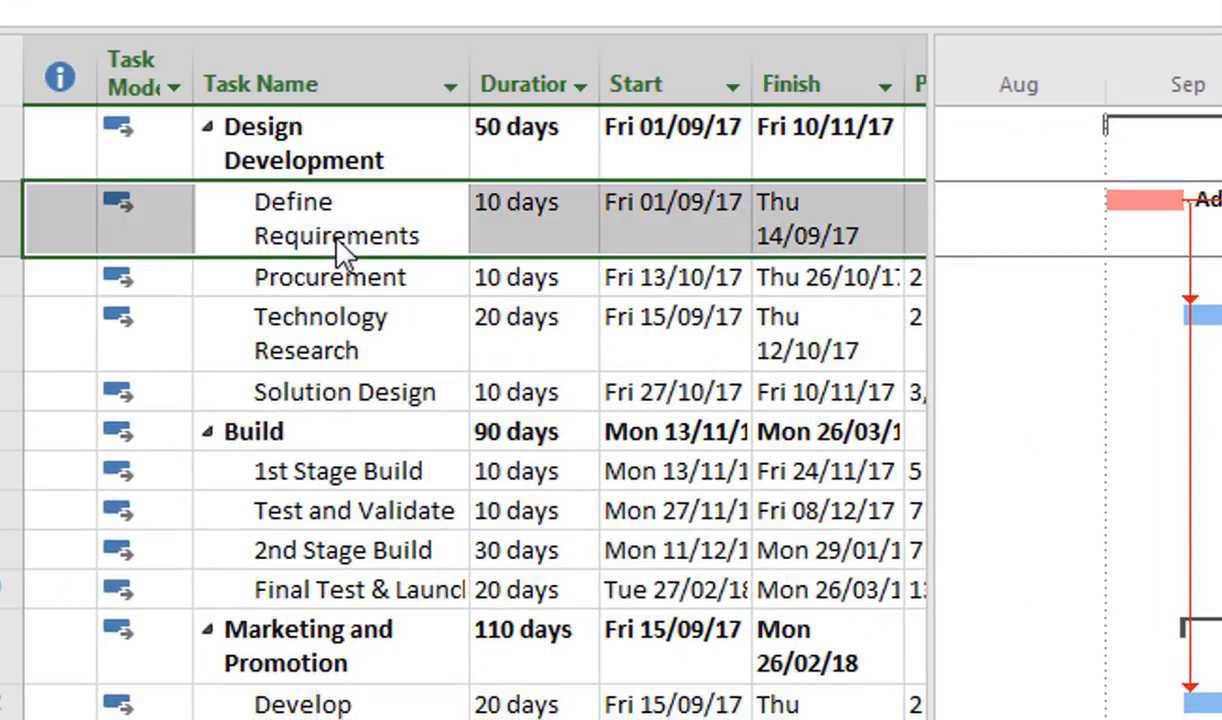
# Set the Define Requirements task to 100% complete with a duration of 12 days.
pyautogui.doubleClick(310, 235)
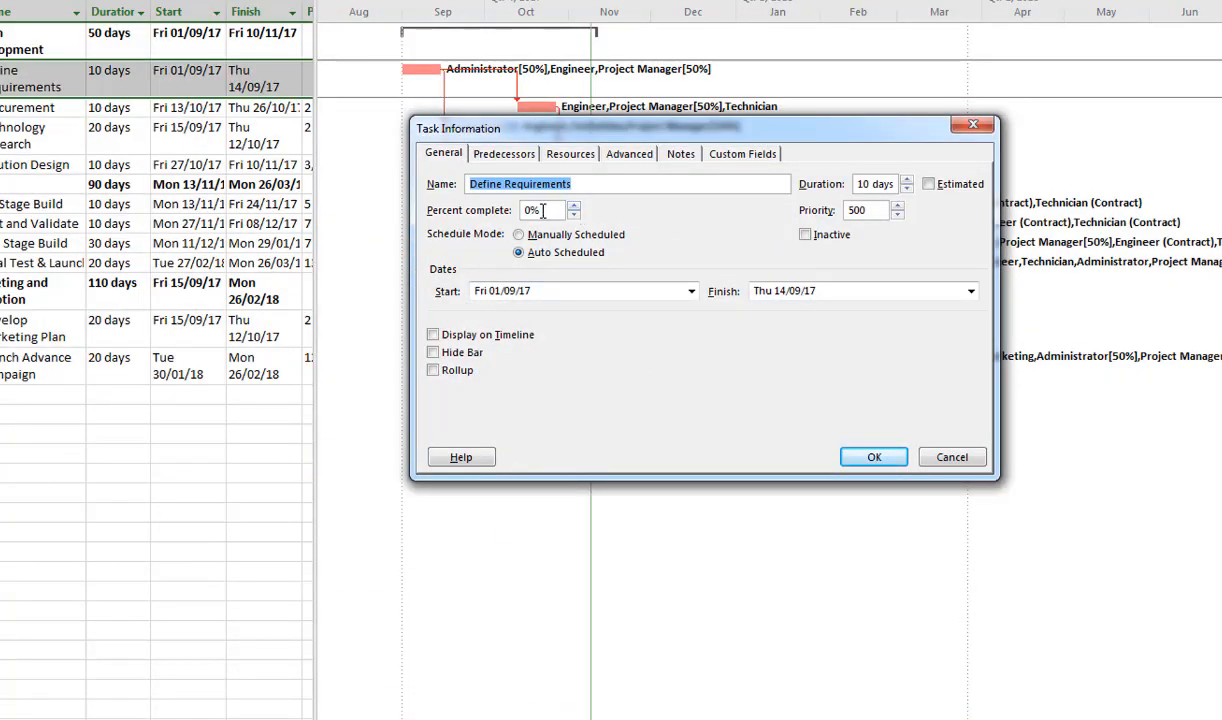
pyautogui.click(532, 210)
pyautogui.write('100')
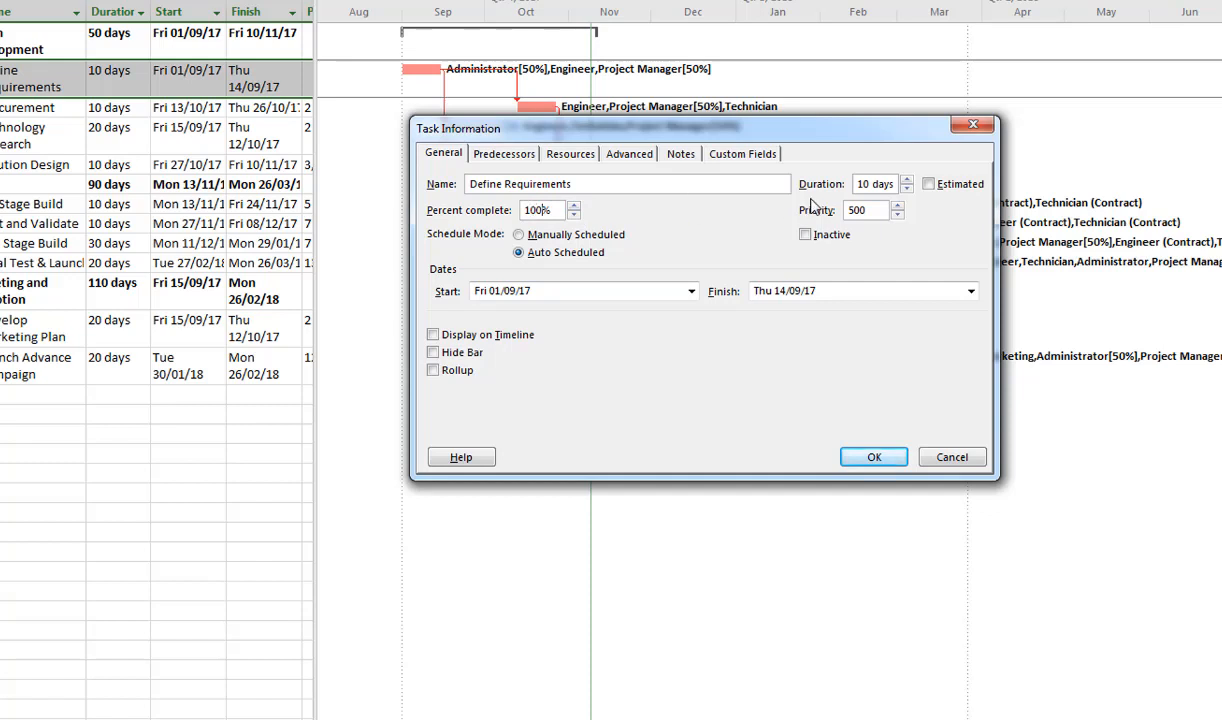
pyautogui.click(906, 181)
pyautogui.click(861, 459)
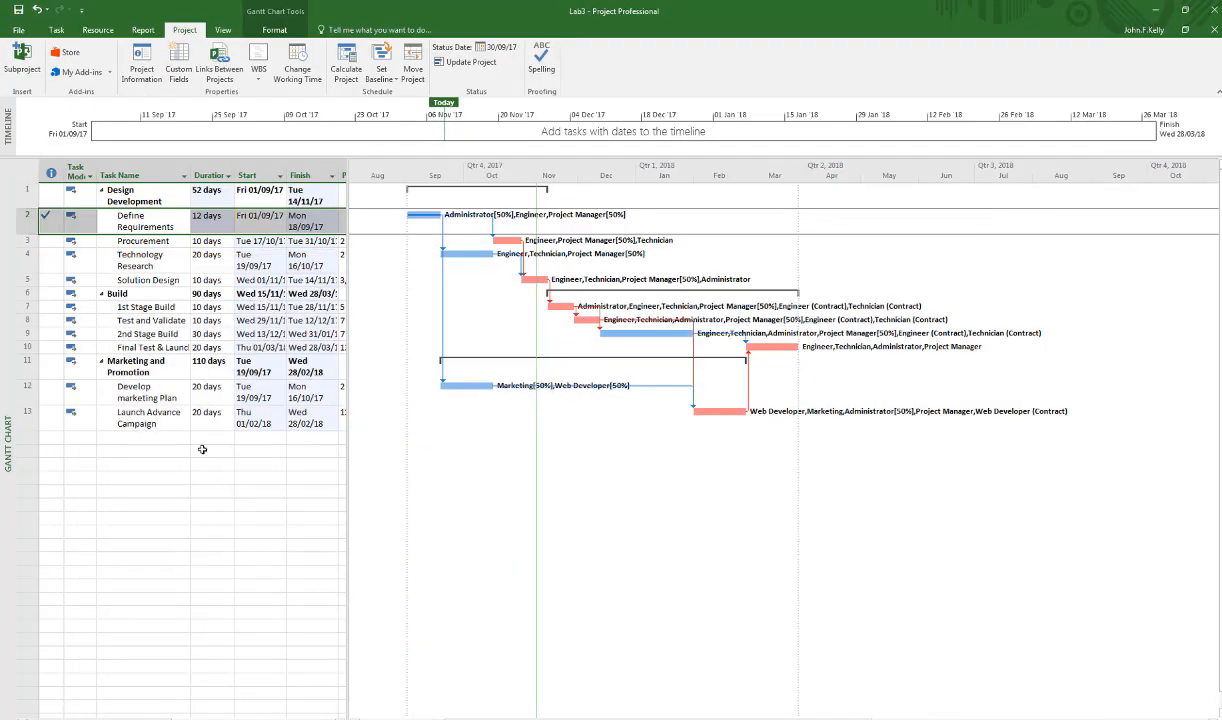
pyautogui.doubleClick(147, 398)
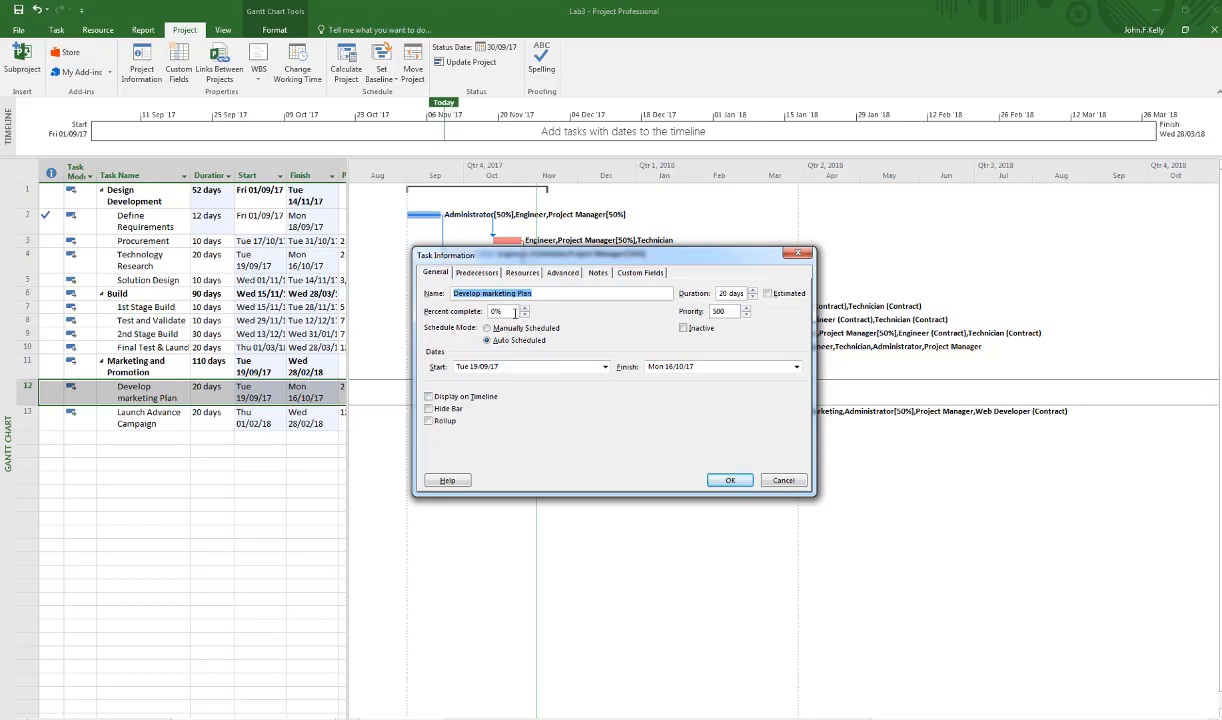
pyautogui.write('50')
pyautogui.press('Escape')
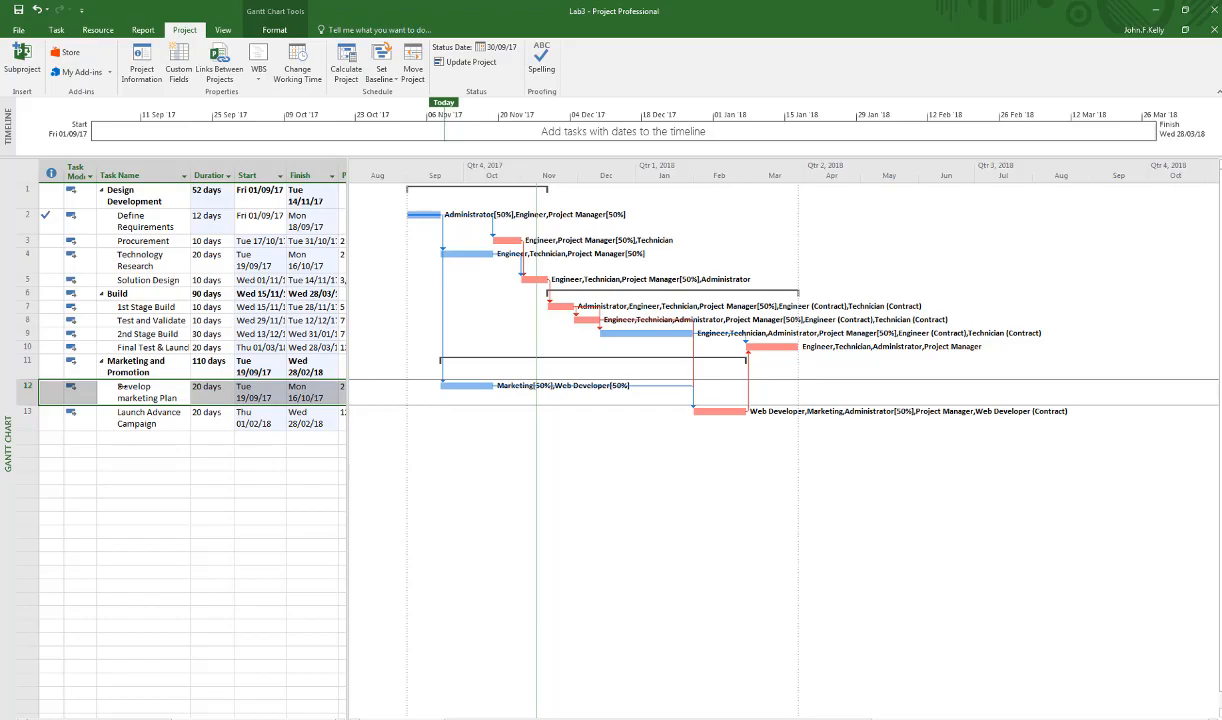
# Set the Develop marketing Plan task to 50% complete with a duration of 10 days.
pyautogui.doubleClick(141, 390)
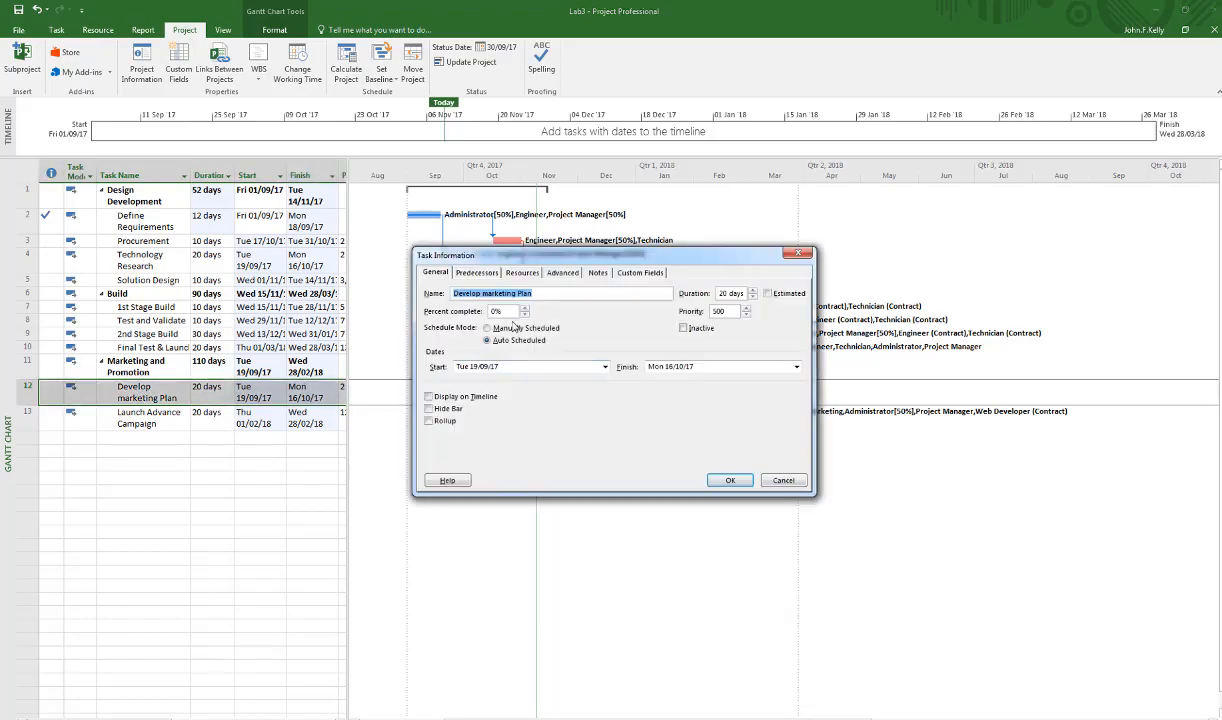
pyautogui.moveTo(514, 312); pyautogui.dragTo(485, 313)
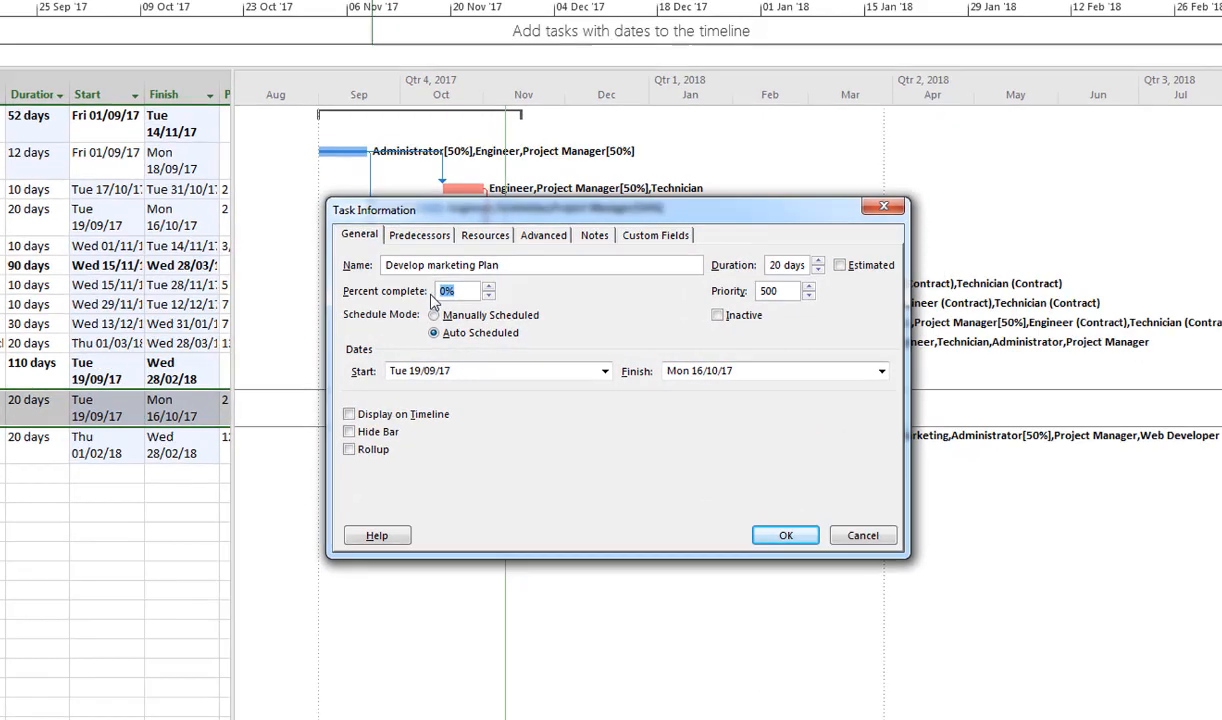
pyautogui.write('50')
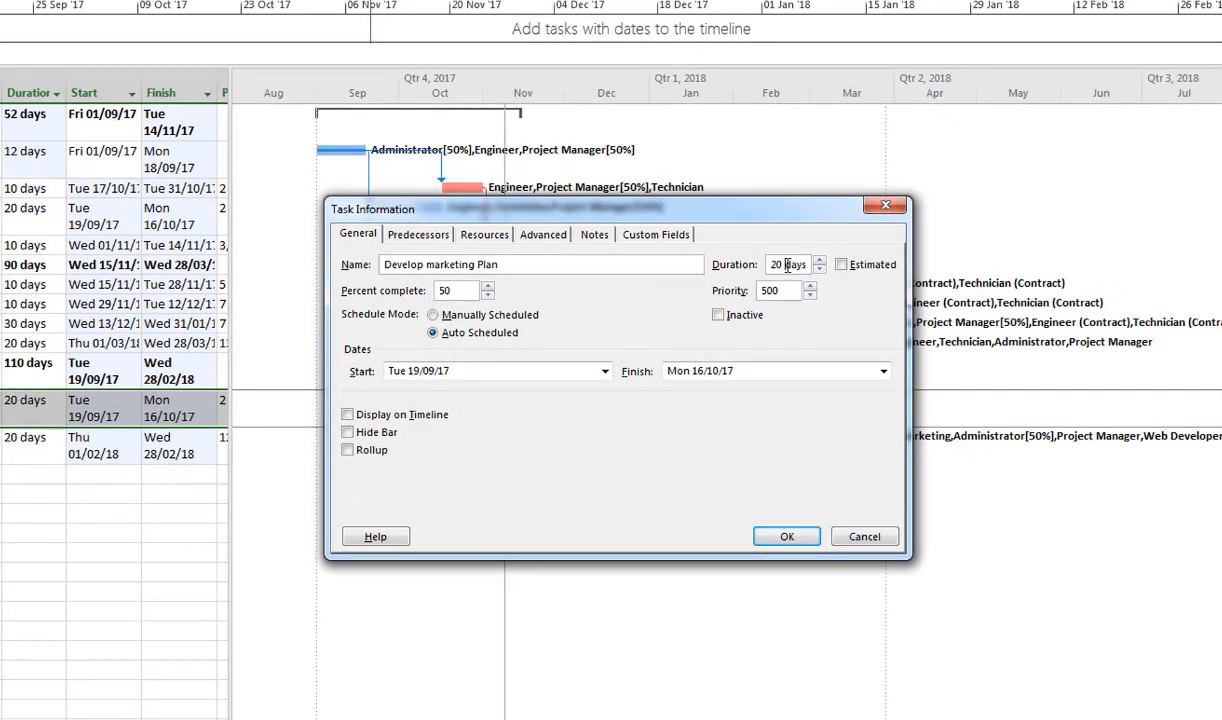
pyautogui.moveTo(778, 265); pyautogui.dragTo(768, 265)
pyautogui.moveTo(781, 264); pyautogui.dragTo(763, 265)
pyautogui.write('10')
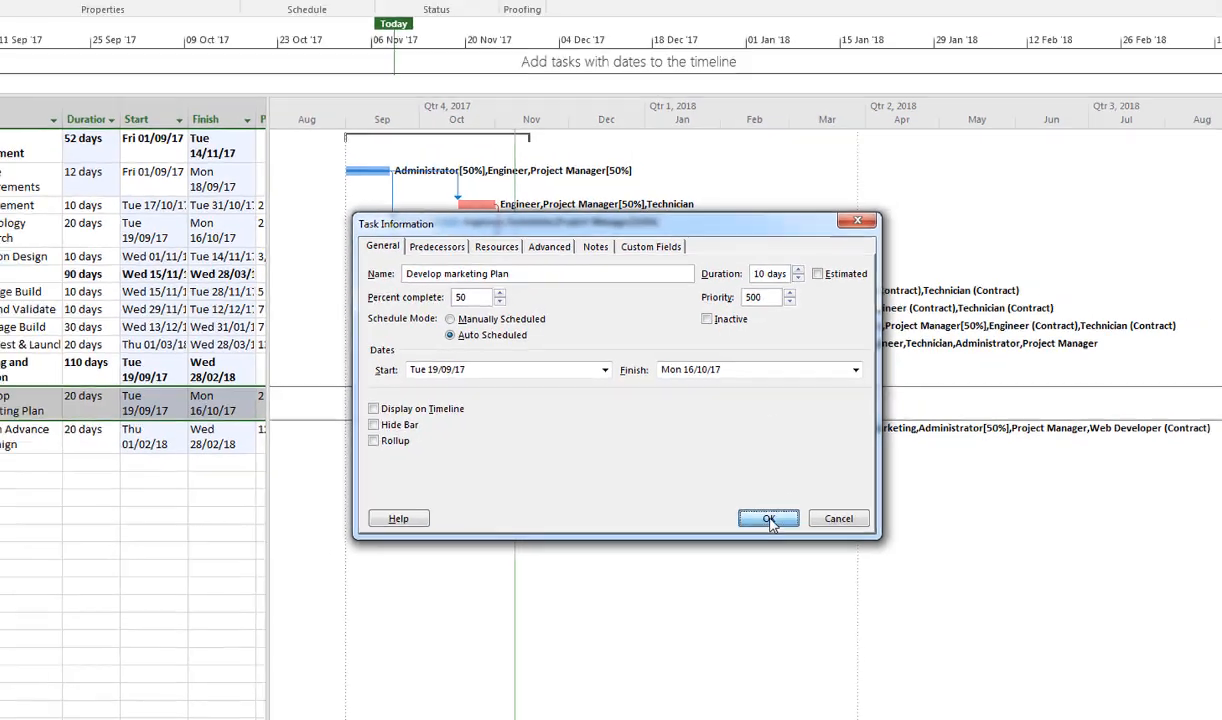
pyautogui.click(787, 537)
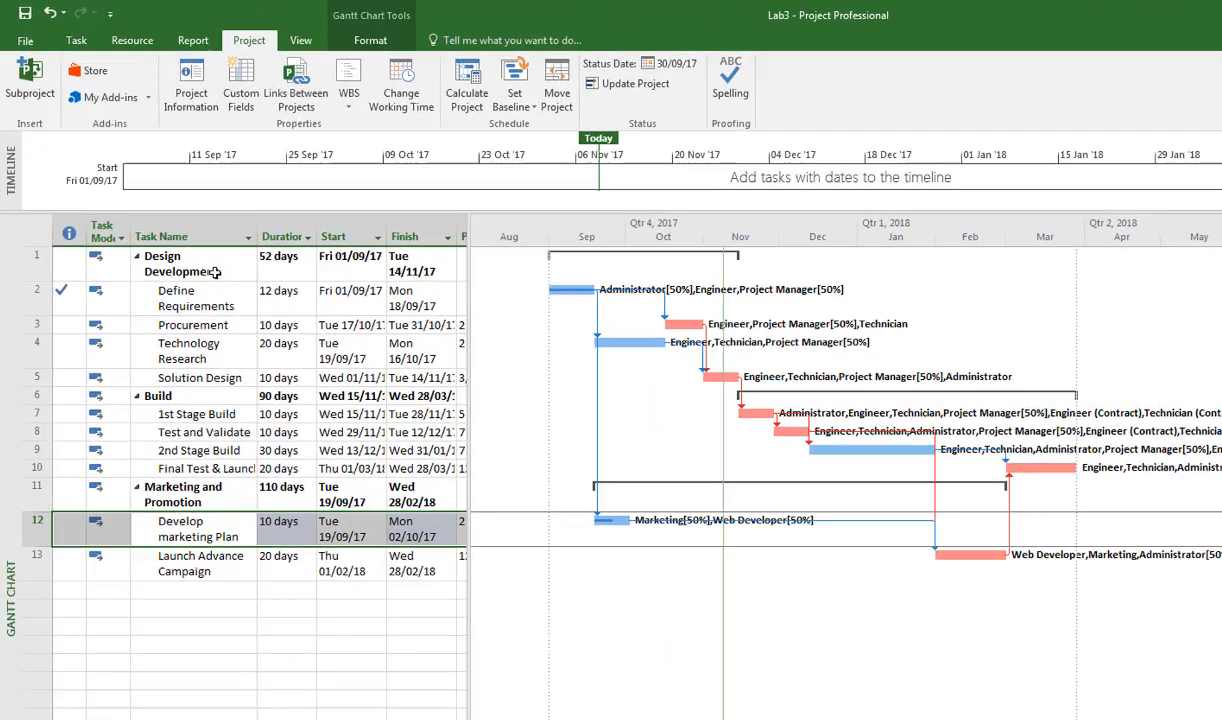
# Set the Technology Research task to 50% complete with a duration of 15 days.
pyautogui.doubleClick(192, 346)
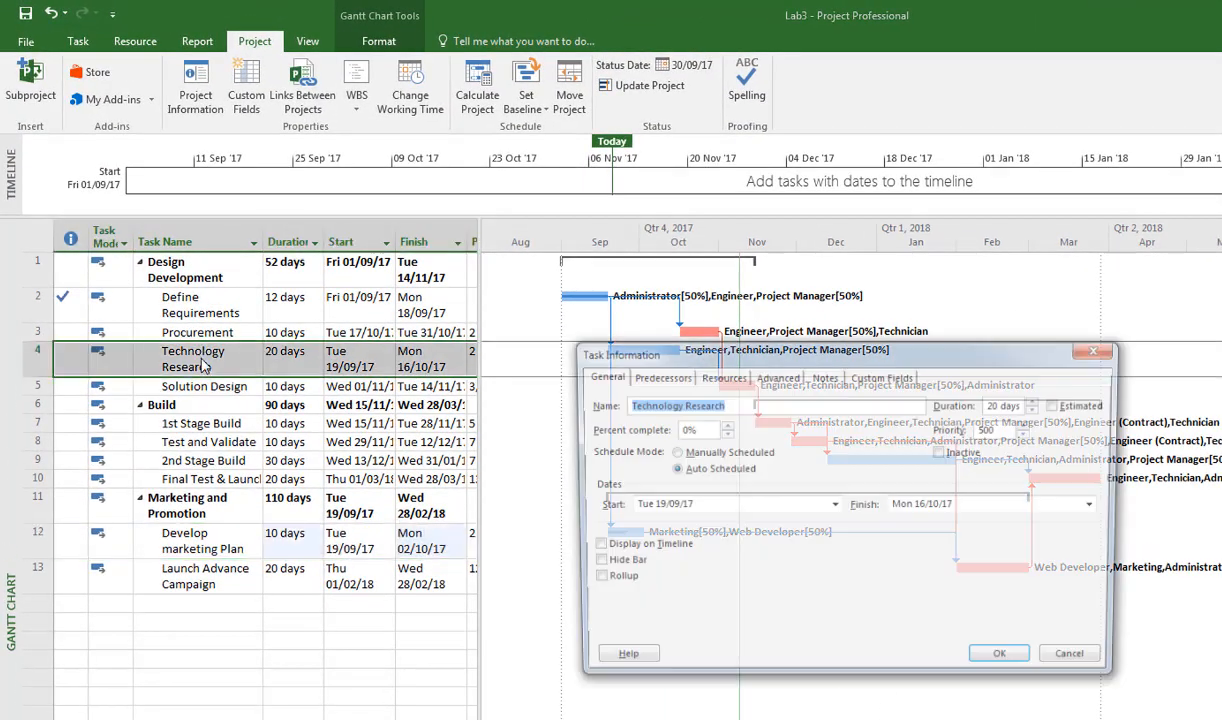
pyautogui.doubleClick(677, 429)
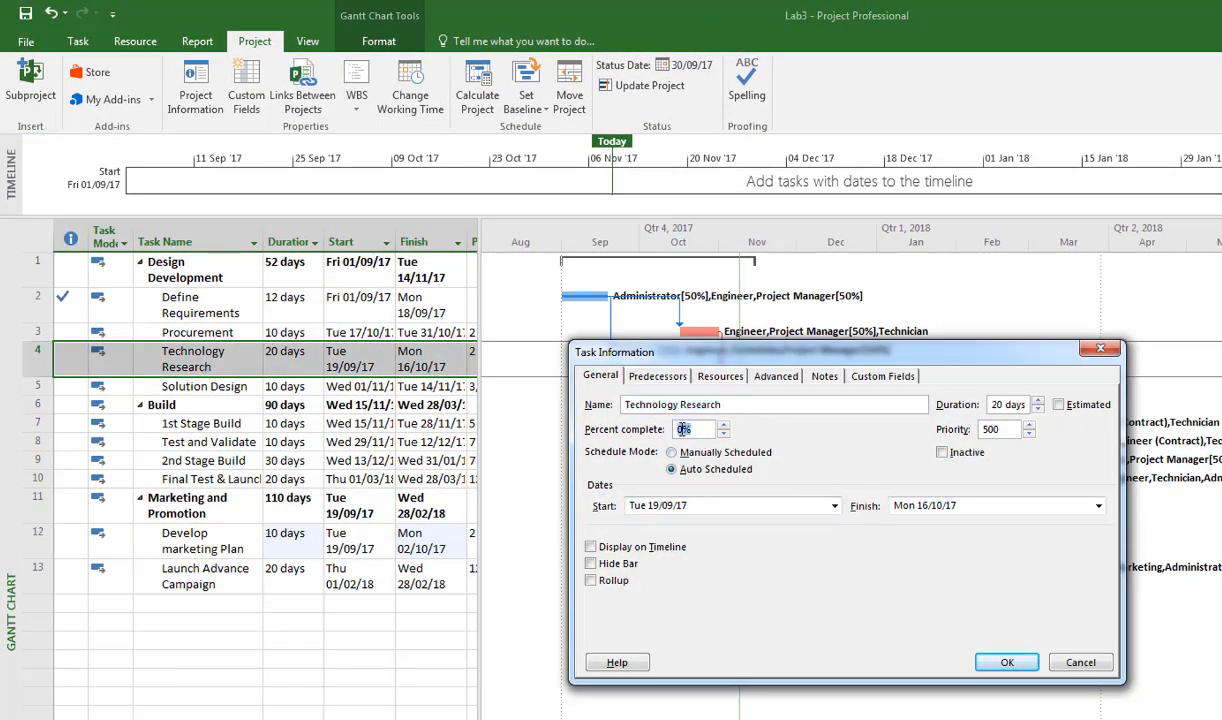
pyautogui.write('50')
pyautogui.moveTo(1003, 404); pyautogui.dragTo(990, 406)
pyautogui.write('15')
pyautogui.click(1007, 664)
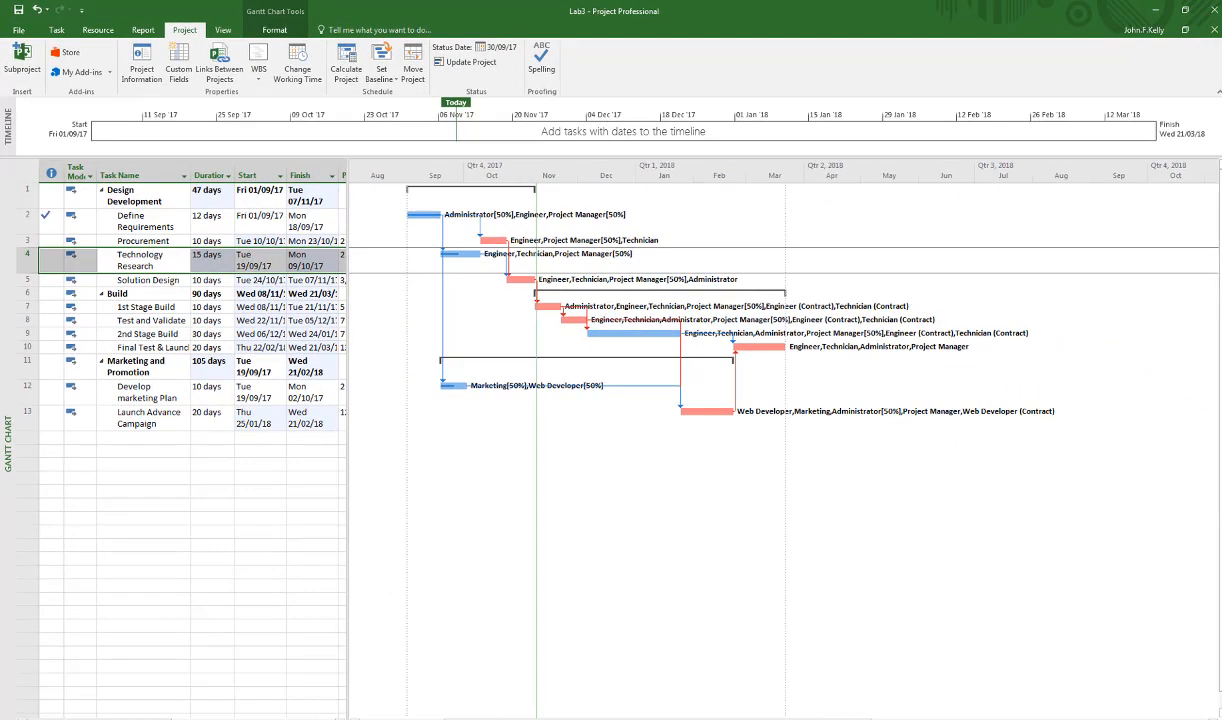
# Switch to the PowerPoint deck, read the Project Status – End Oct table, and return to Project.
pyautogui.hotkey('alt', 'Tab')
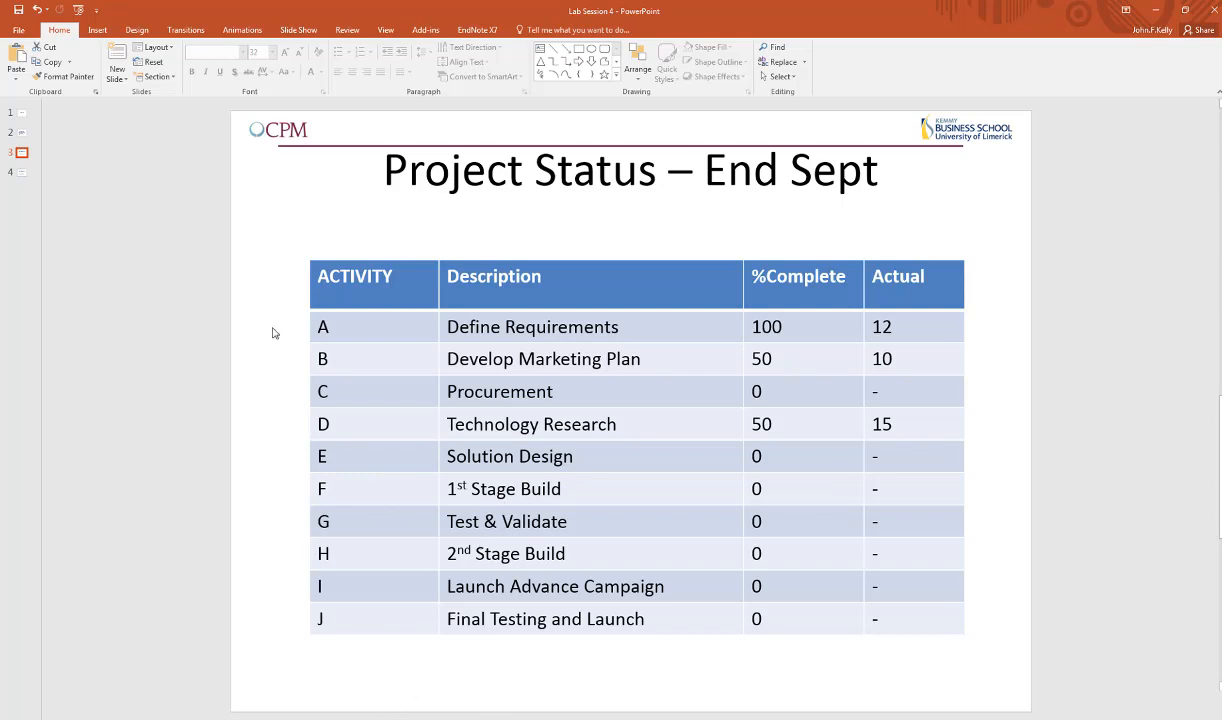
pyautogui.press('pagedown')
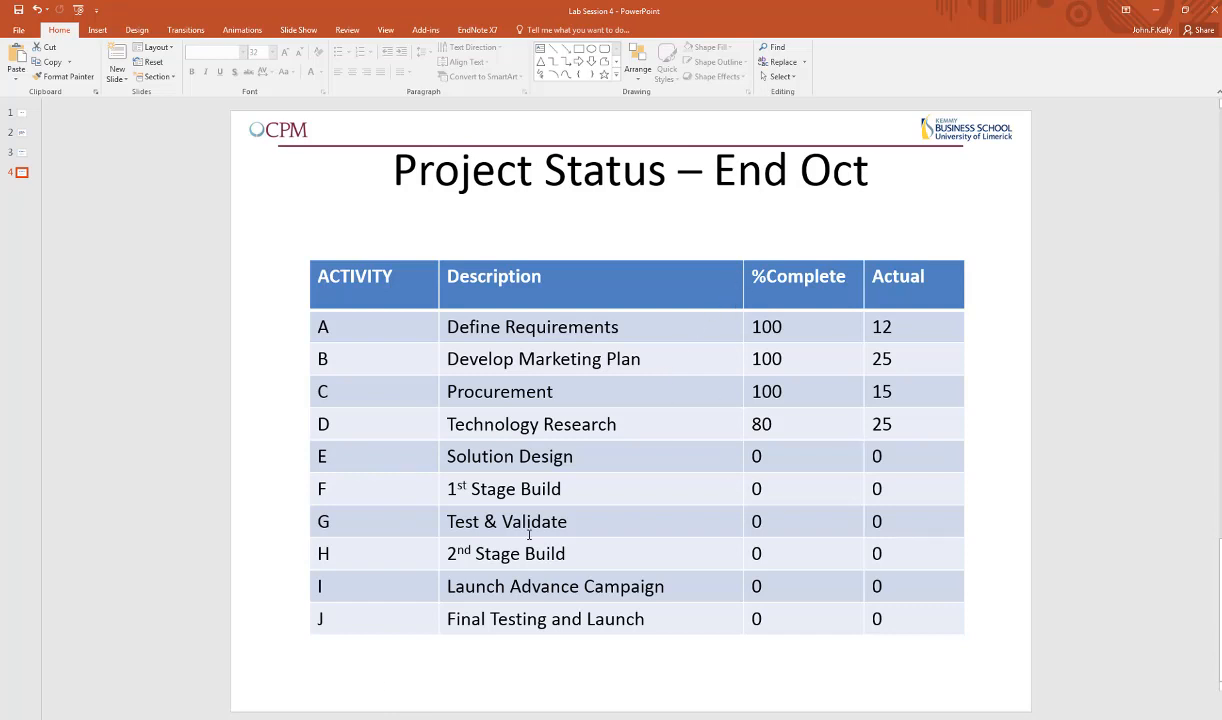
pyautogui.click(464, 716)
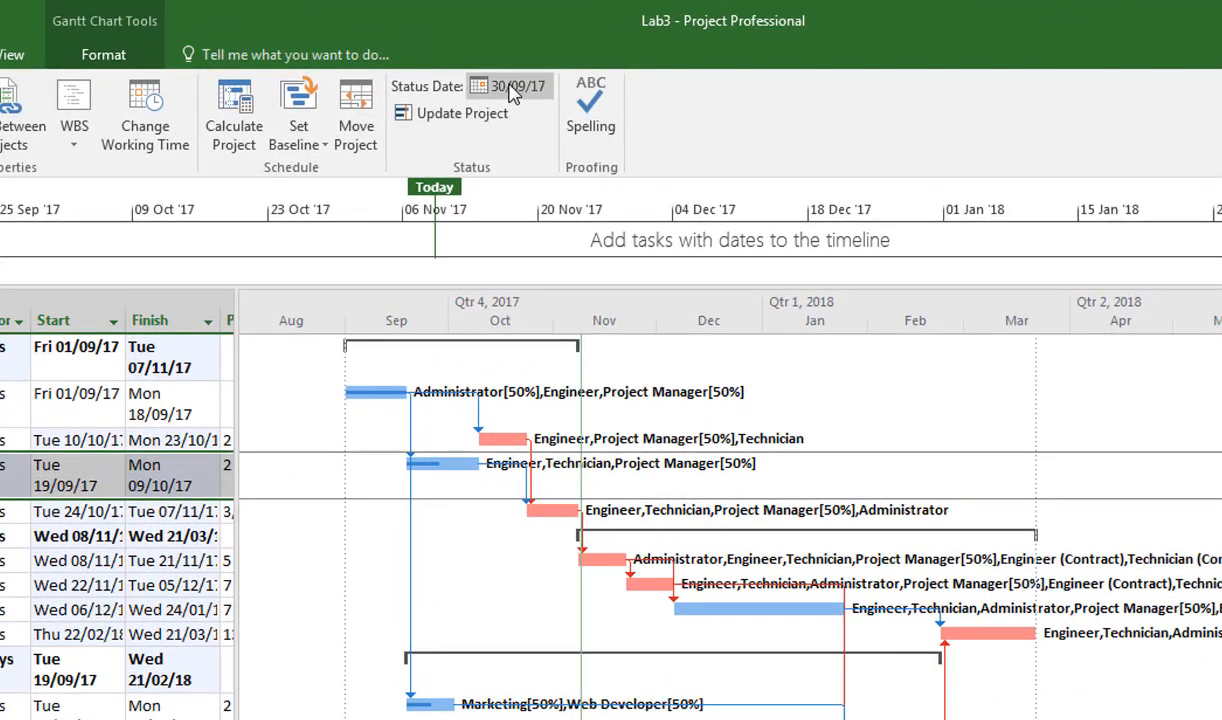
# Set the project status date to 31/10/17.
pyautogui.click(499, 50)
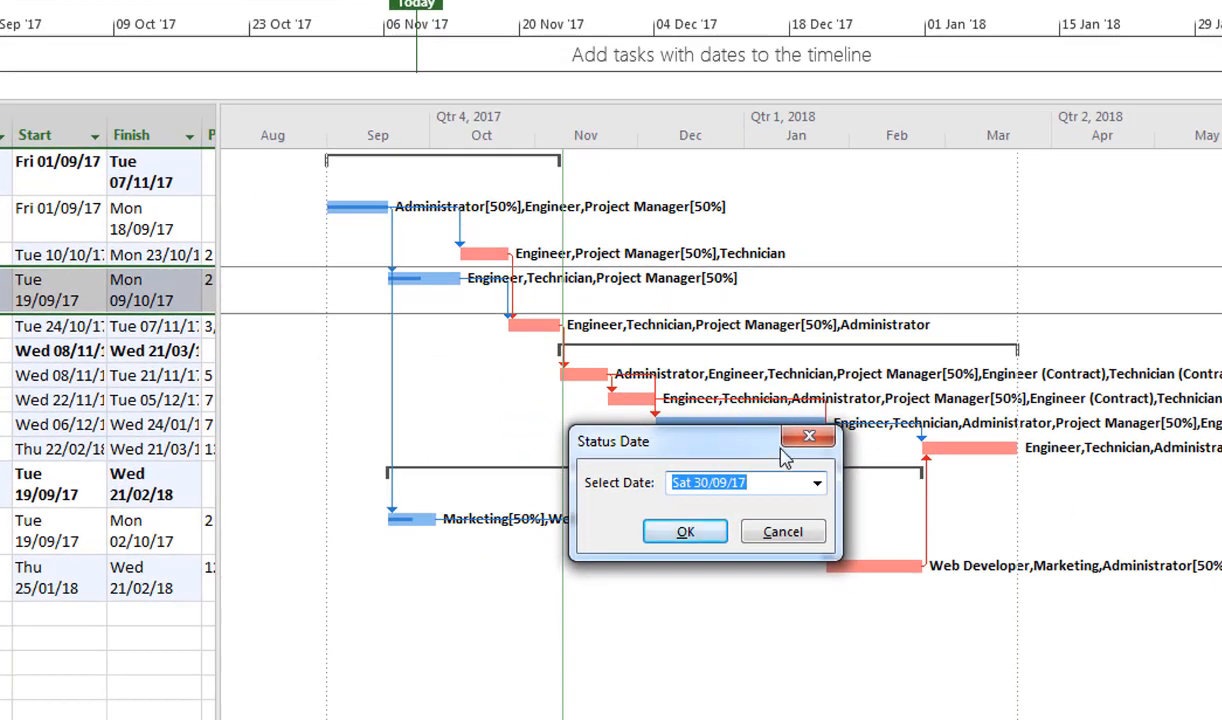
pyautogui.click(818, 484)
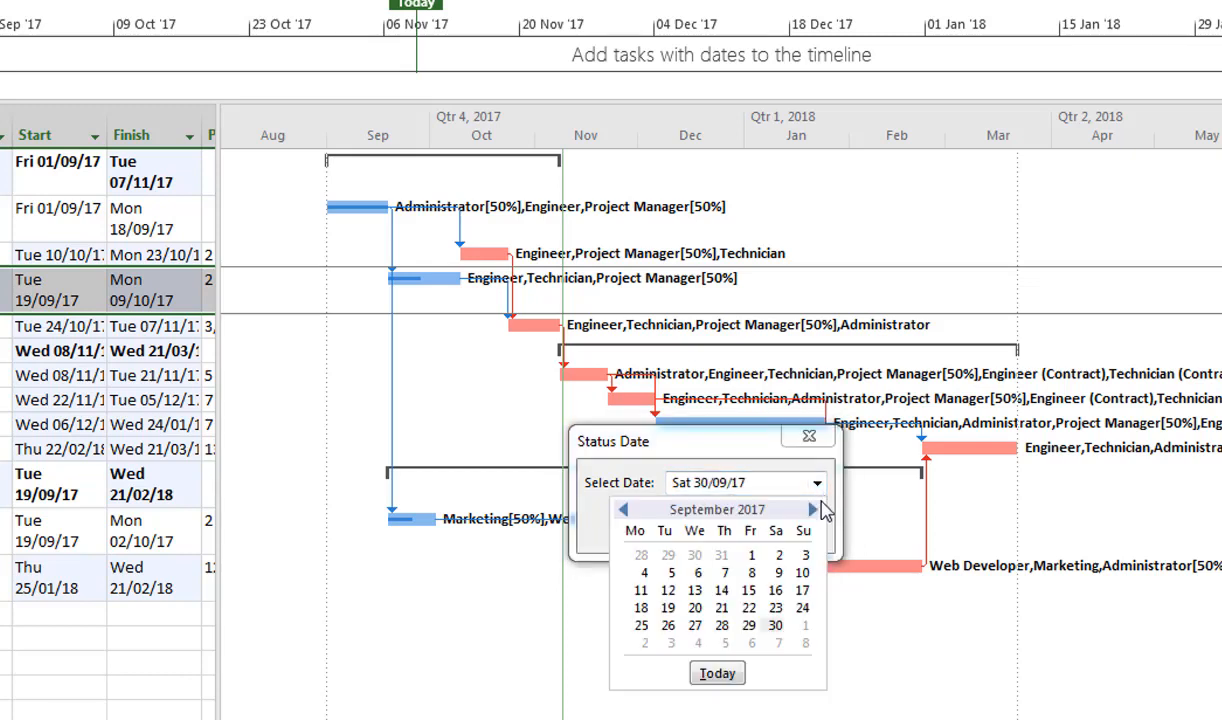
pyautogui.click(813, 510)
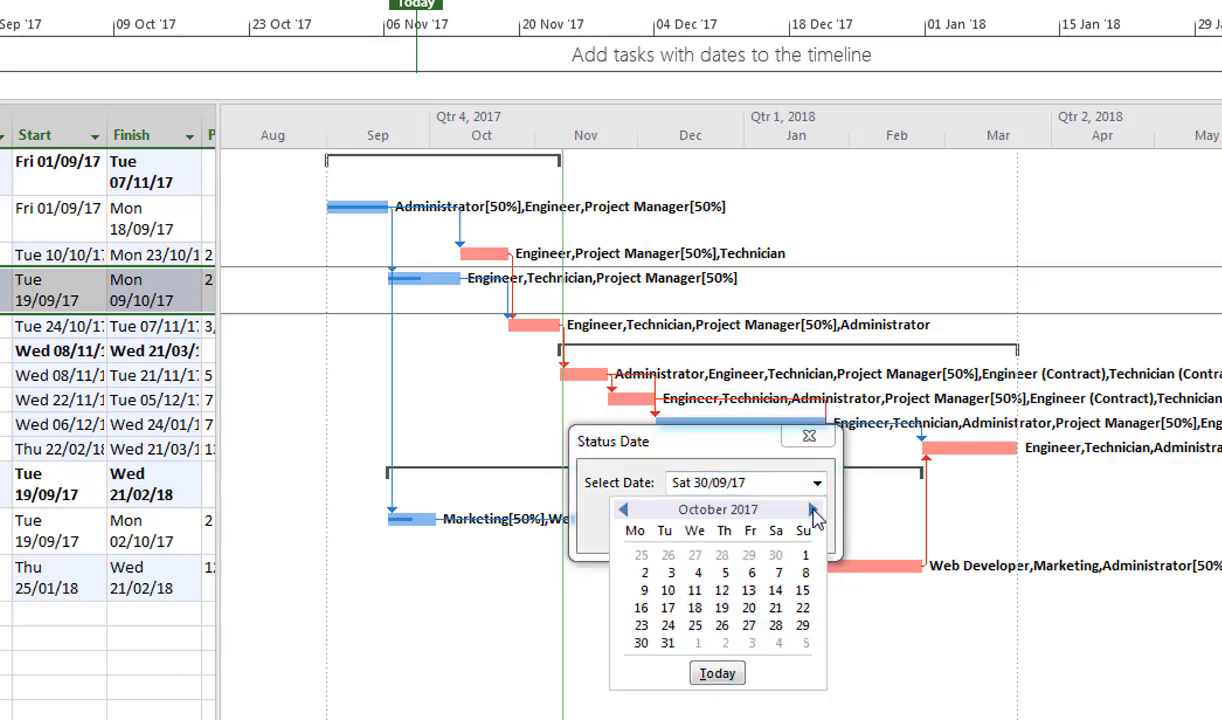
pyautogui.click(667, 643)
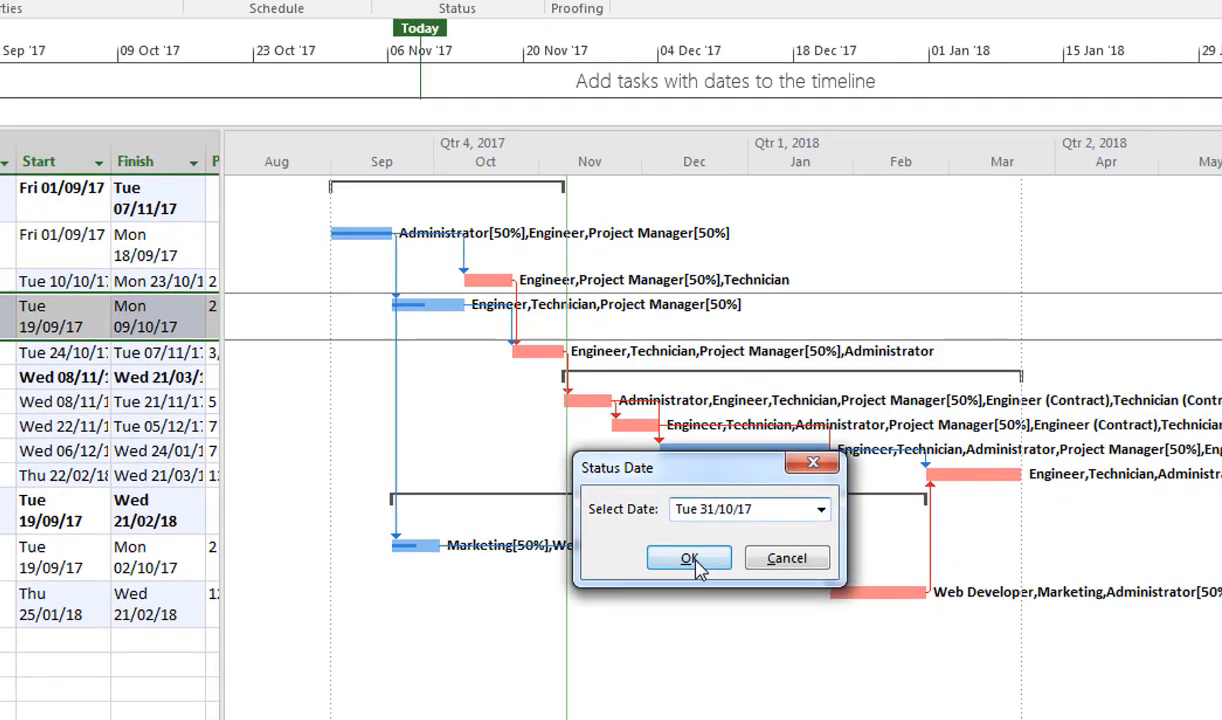
pyautogui.click(686, 532)
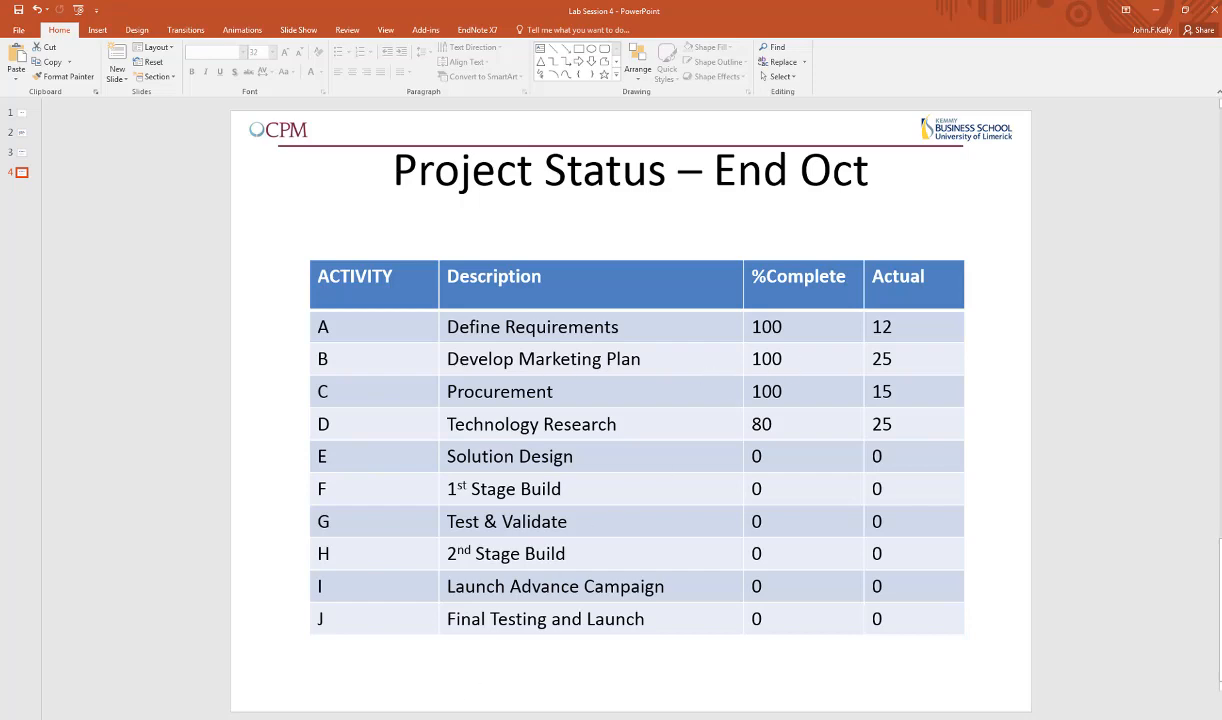
# Switch back to Project from PowerPoint and set the Develop marketing Plan task to 100% complete with a duration of 25 days.
pyautogui.click(375, 715)
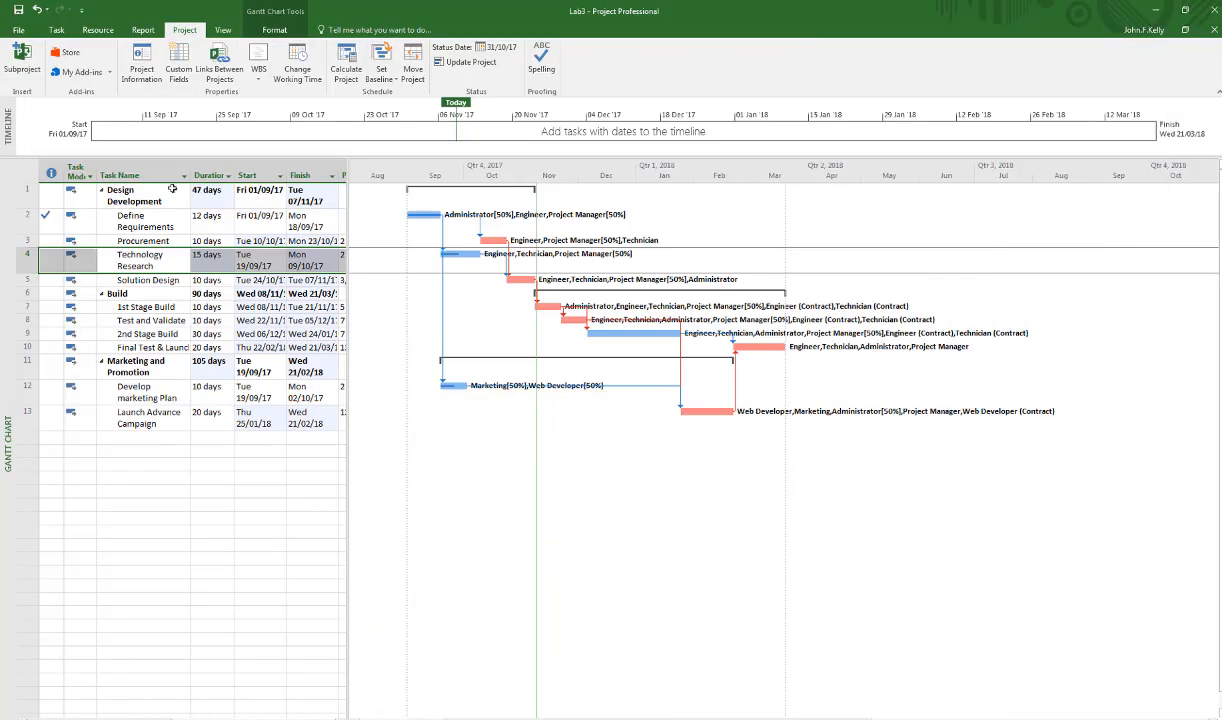
pyautogui.doubleClick(147, 397)
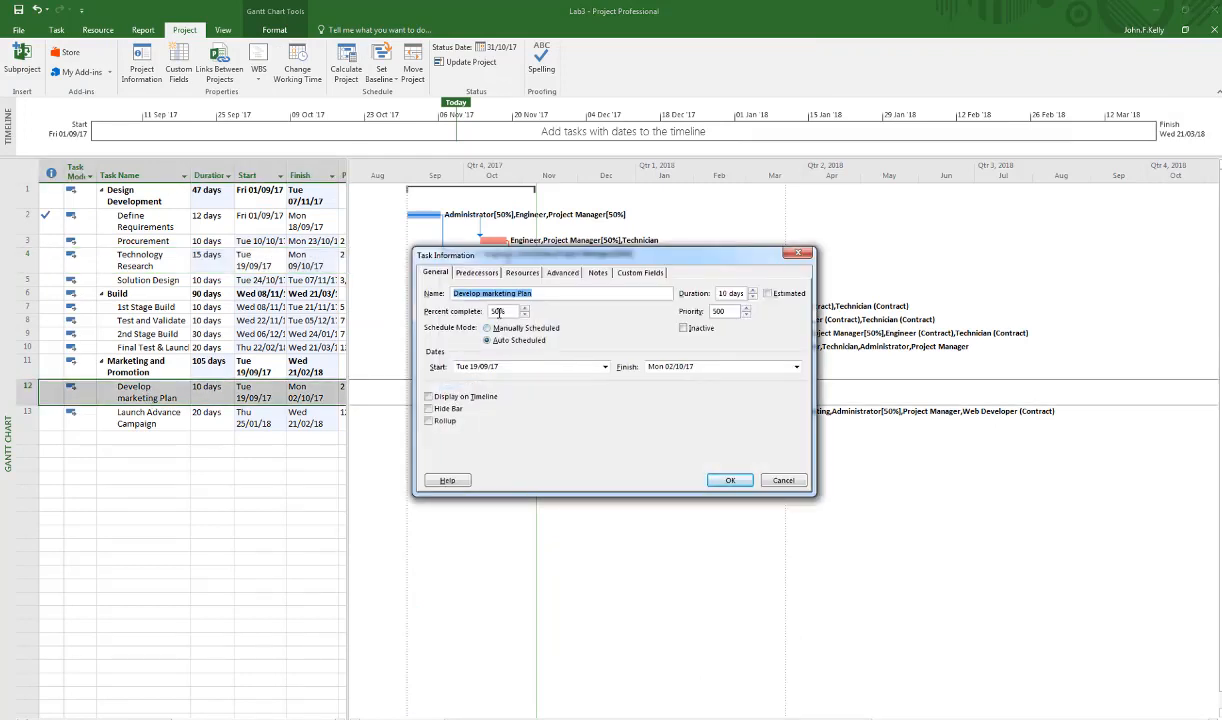
pyautogui.click(500, 312)
pyautogui.press('BackSpace')
pyautogui.press('BackSpace')
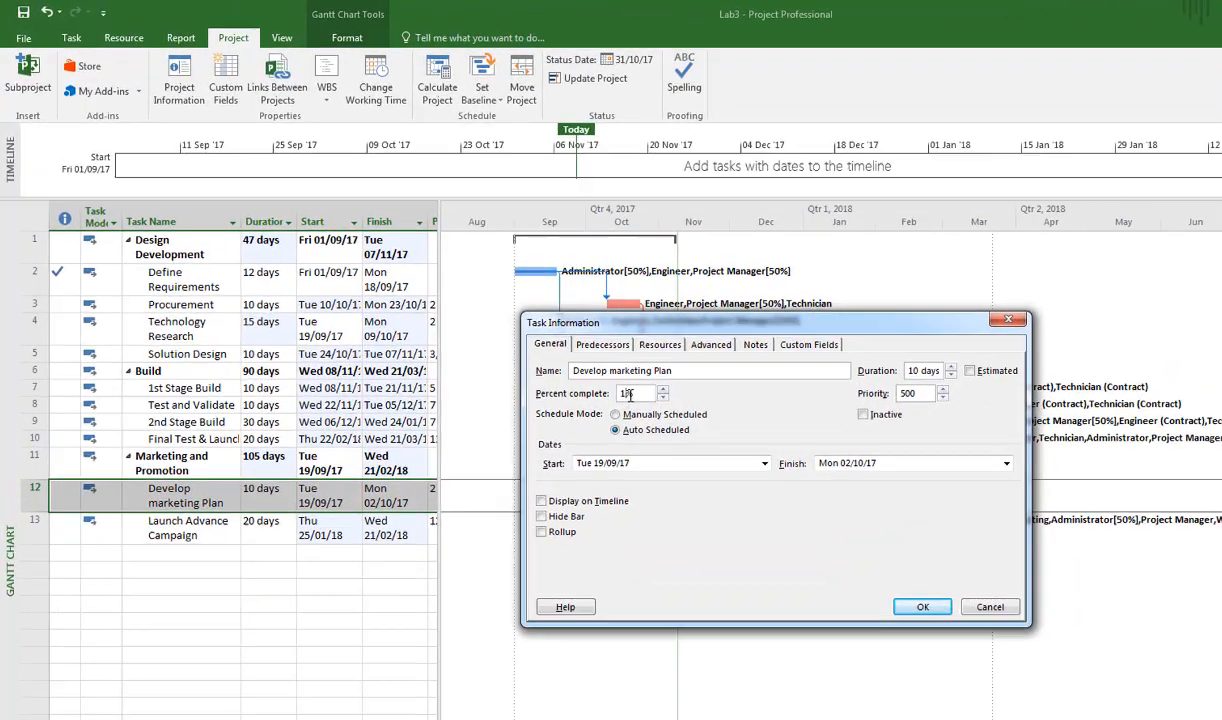
pyautogui.write('100')
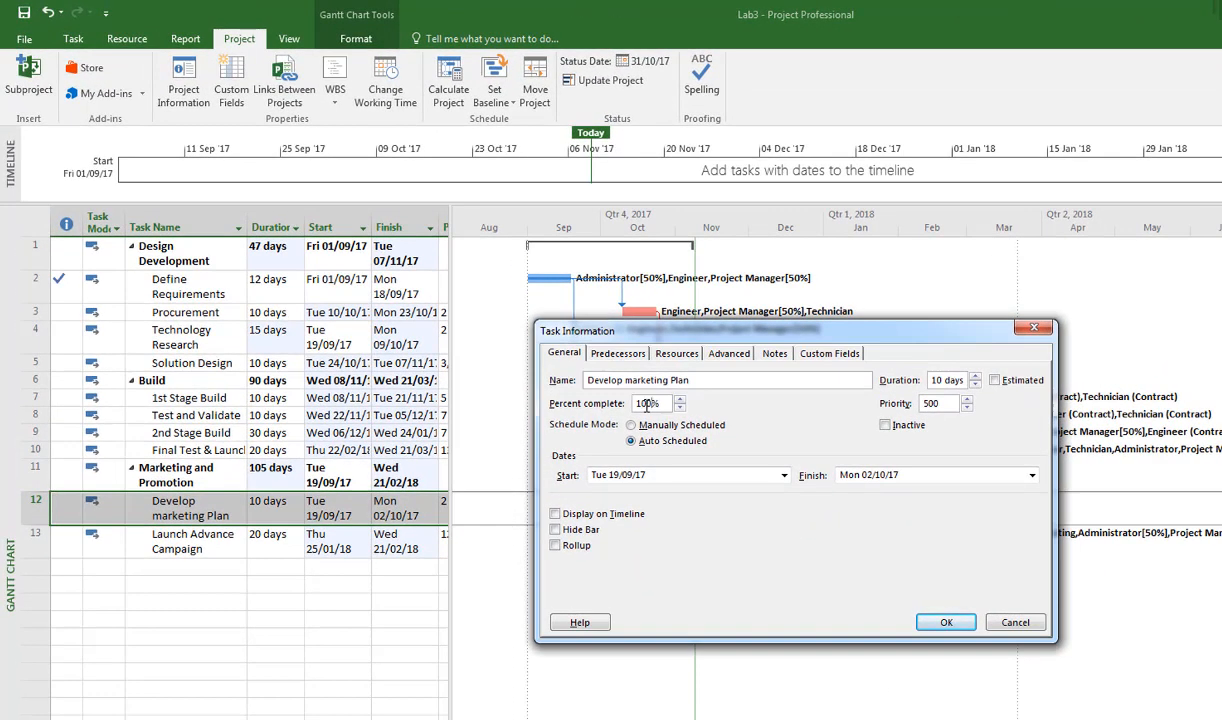
pyautogui.click(977, 378)
pyautogui.click(942, 380)
pyautogui.press('BackSpace')
pyautogui.press('BackSpace')
pyautogui.write('25')
pyautogui.click(948, 623)
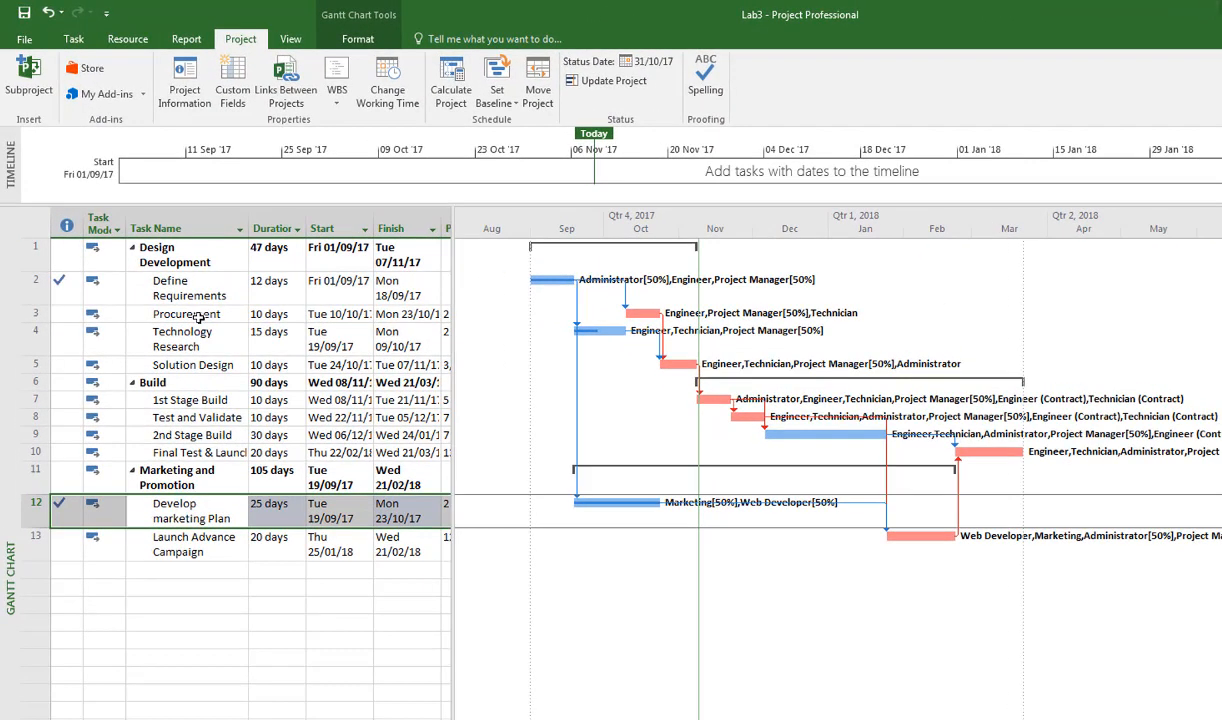
# Set the Procurement task to 100% complete with a duration of 15 days.
pyautogui.doubleClick(185, 294)
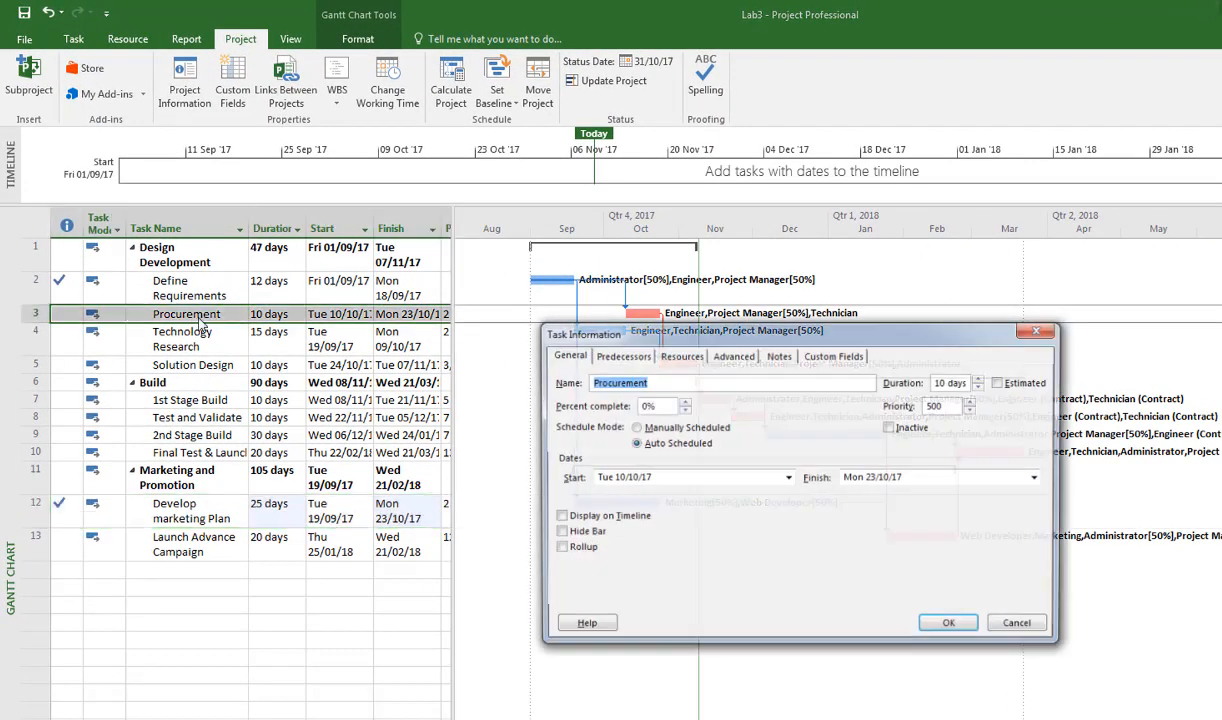
pyautogui.click(628, 405)
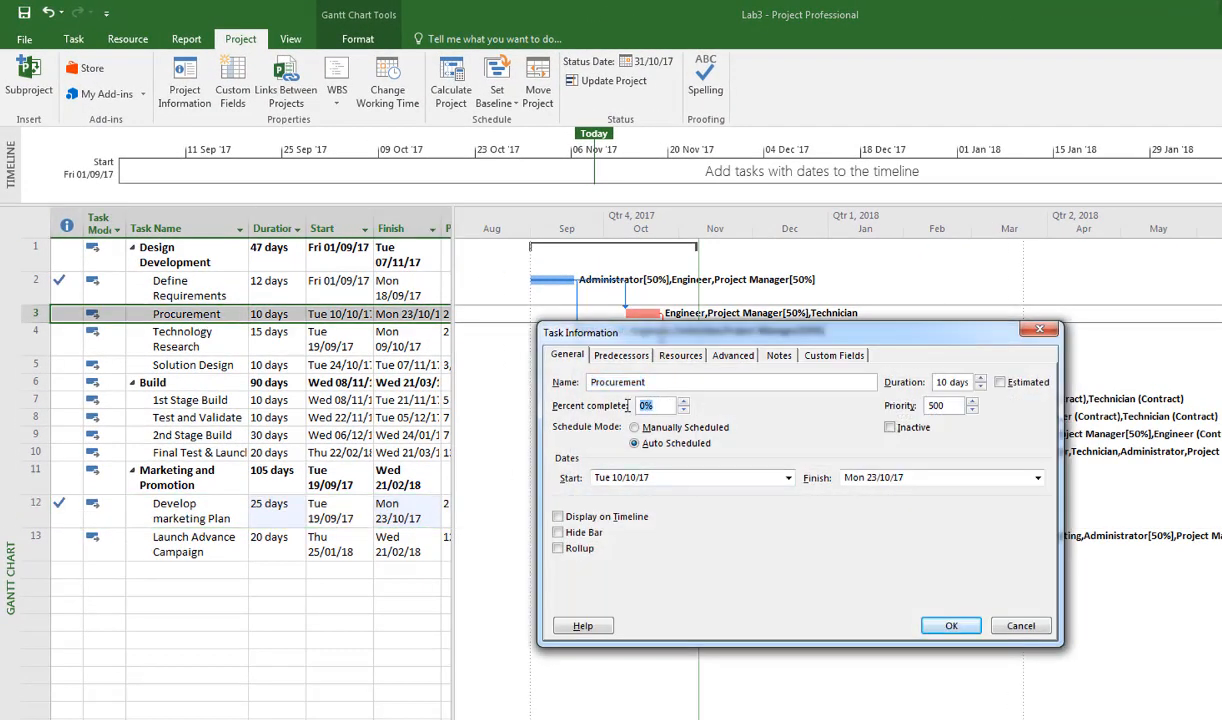
pyautogui.write('100')
pyautogui.click(981, 380)
pyautogui.click(981, 380)
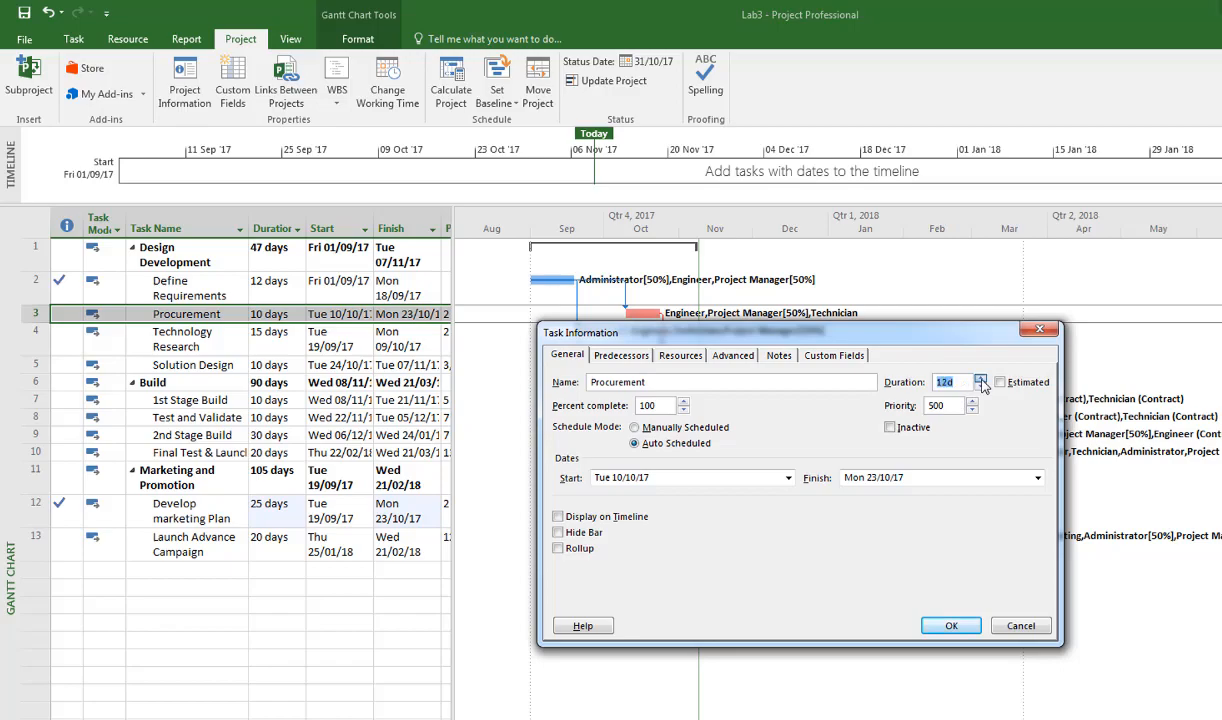
pyautogui.click(950, 627)
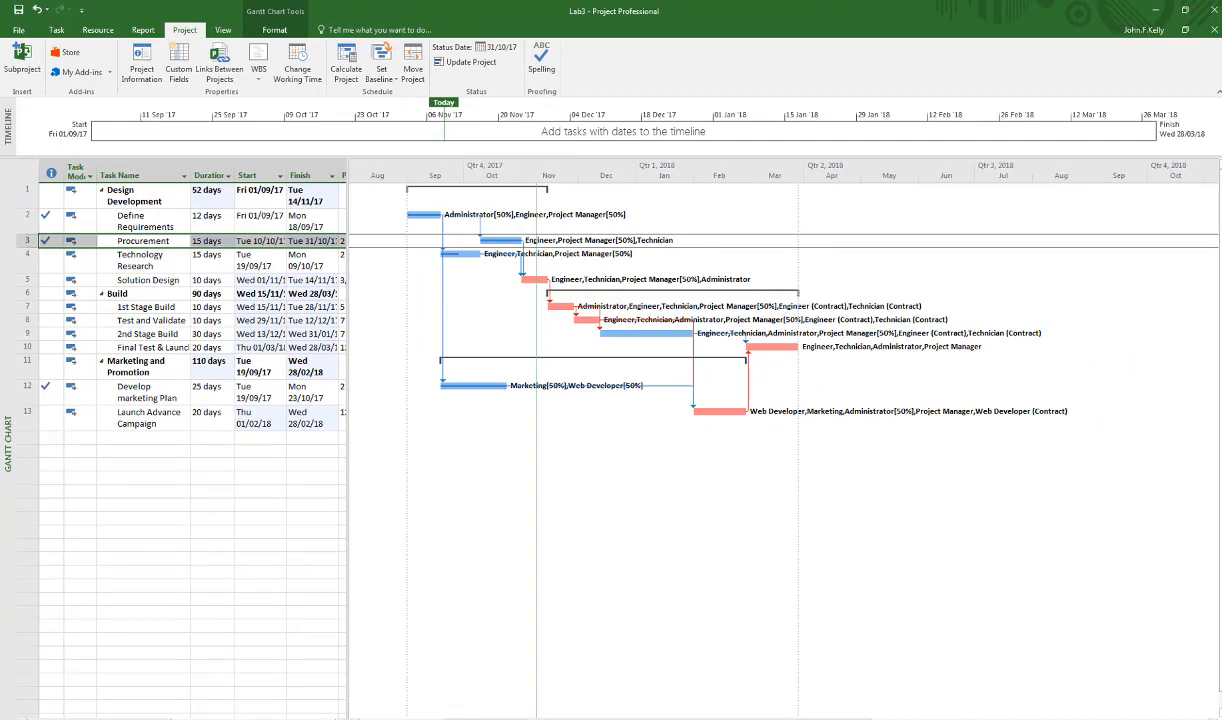
# Check the End Oct status table in PowerPoint, return to Project, and set Technology Research to 80% complete with a duration of 25 days.
pyautogui.hotkey('alt', 'Tab')
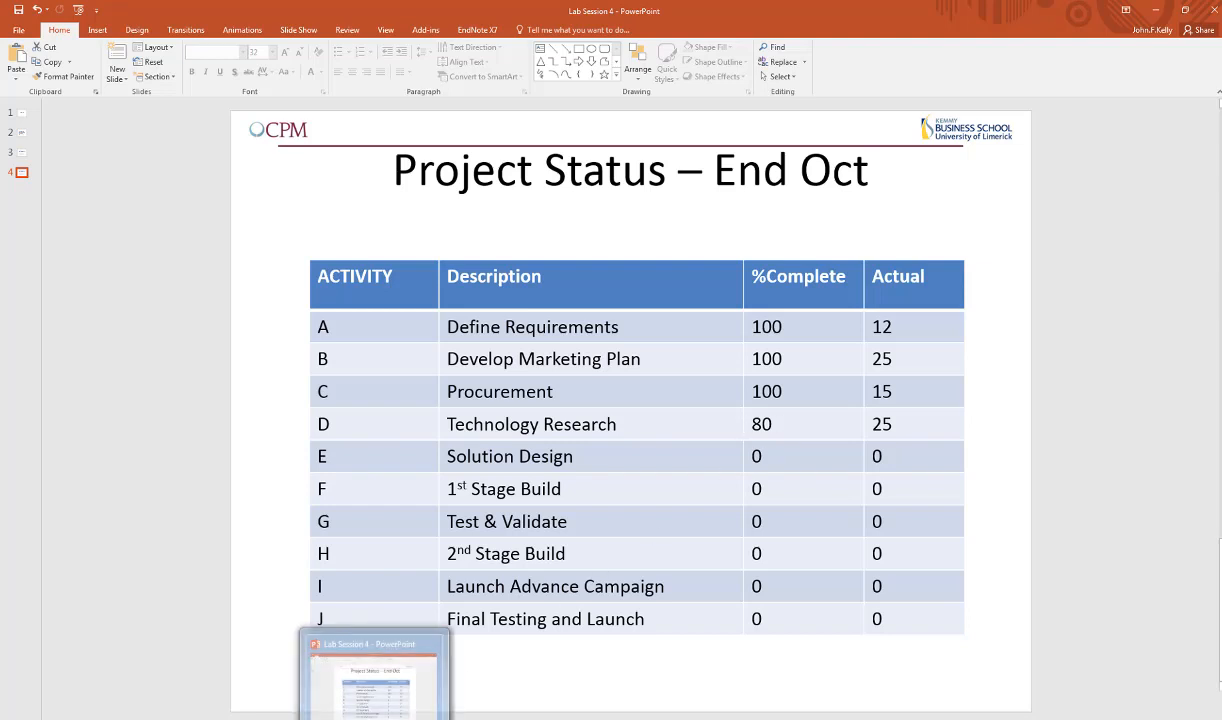
pyautogui.hotkey('alt', 'Tab')
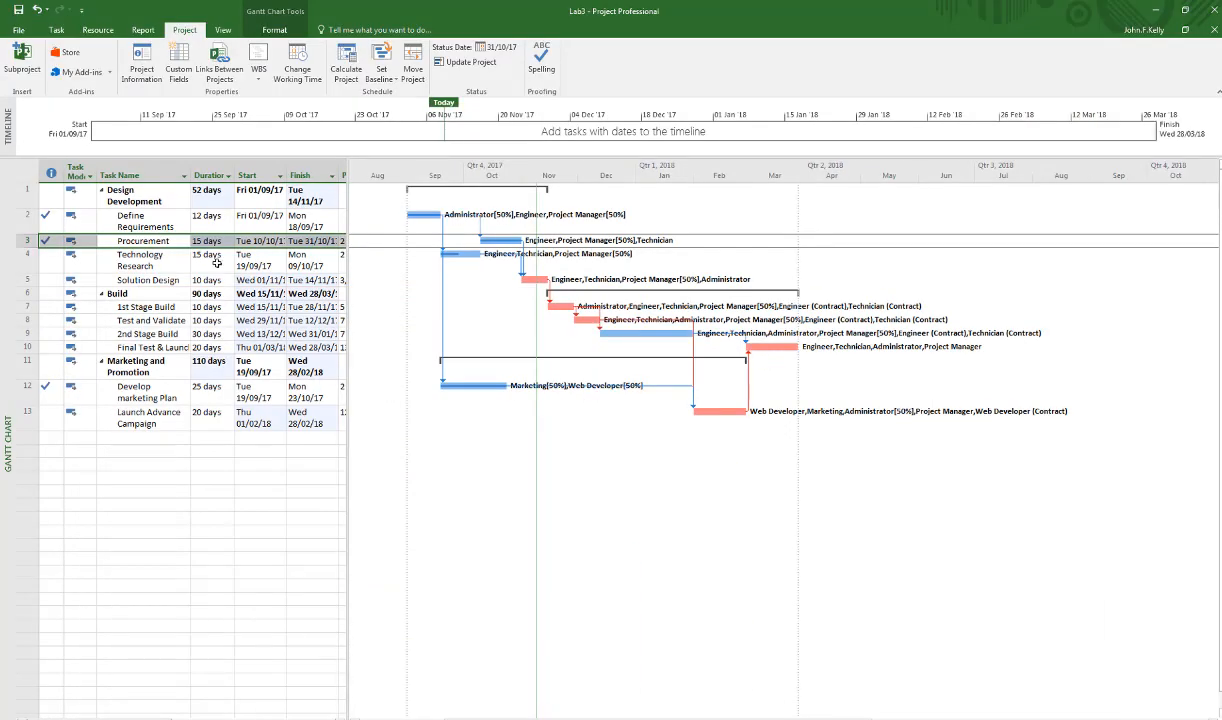
pyautogui.doubleClick(144, 258)
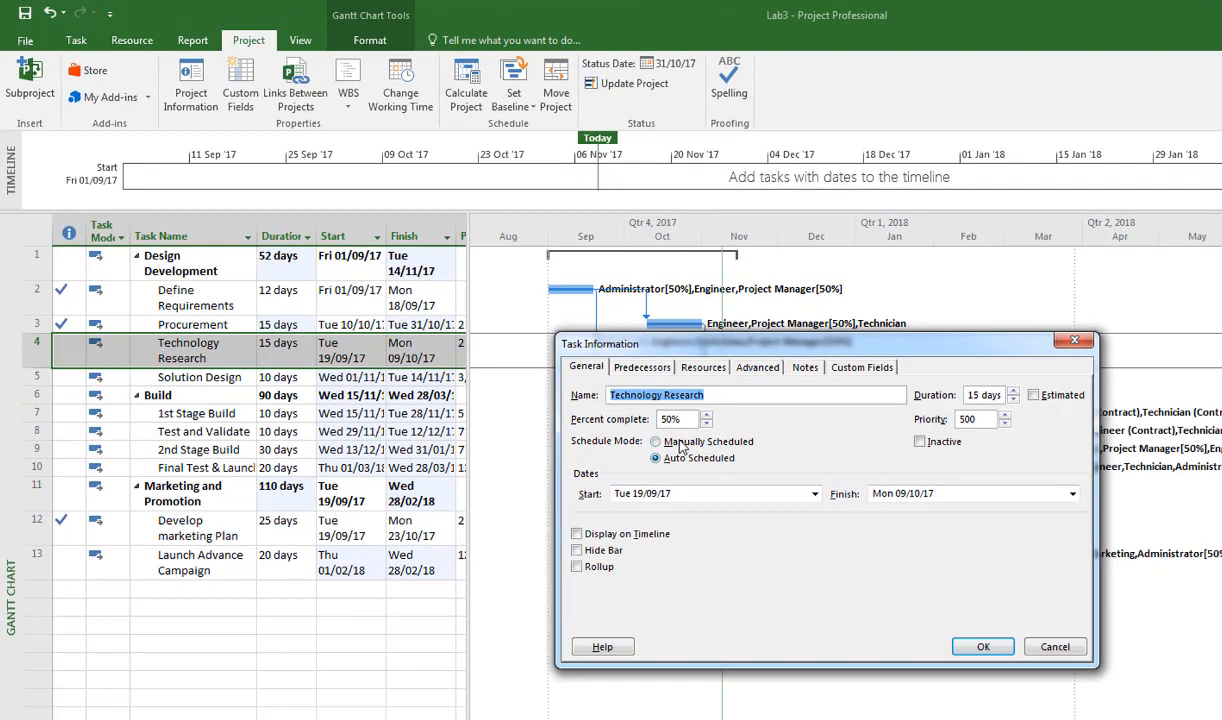
pyautogui.click(606, 379)
pyautogui.doubleClick(665, 421)
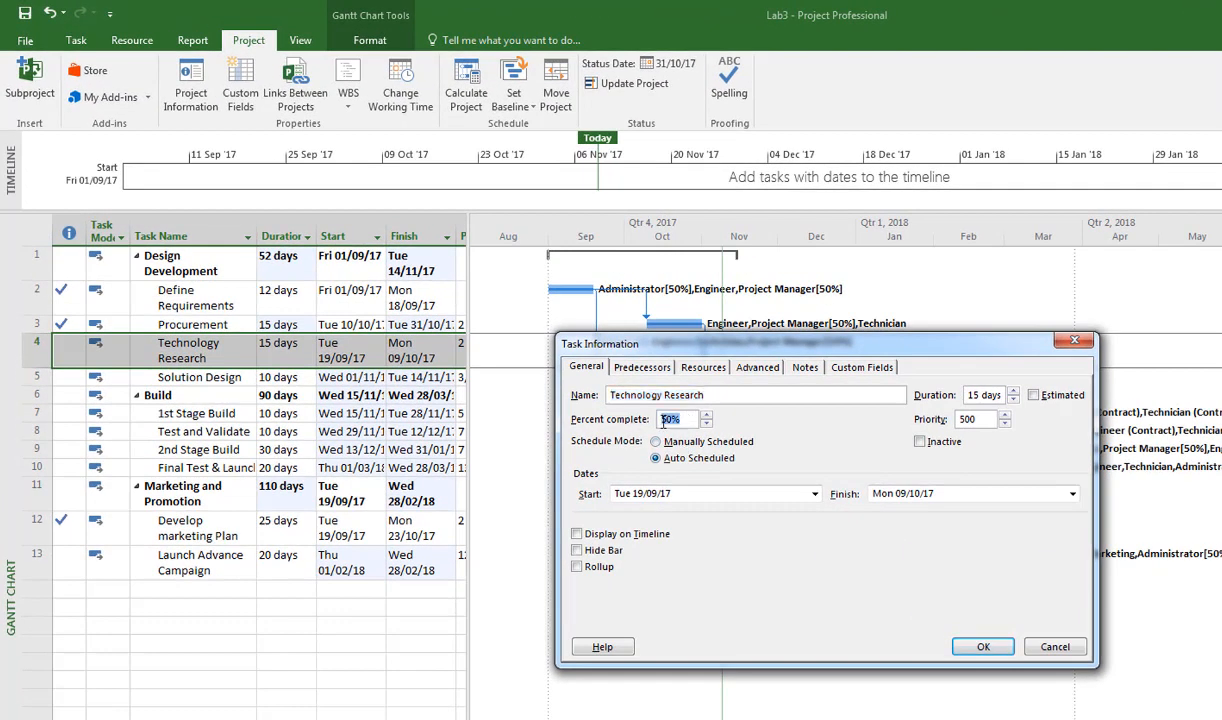
pyautogui.write('80')
pyautogui.click(973, 395)
pyautogui.press('BackSpace')
pyautogui.write('2')
pyautogui.click(983, 647)
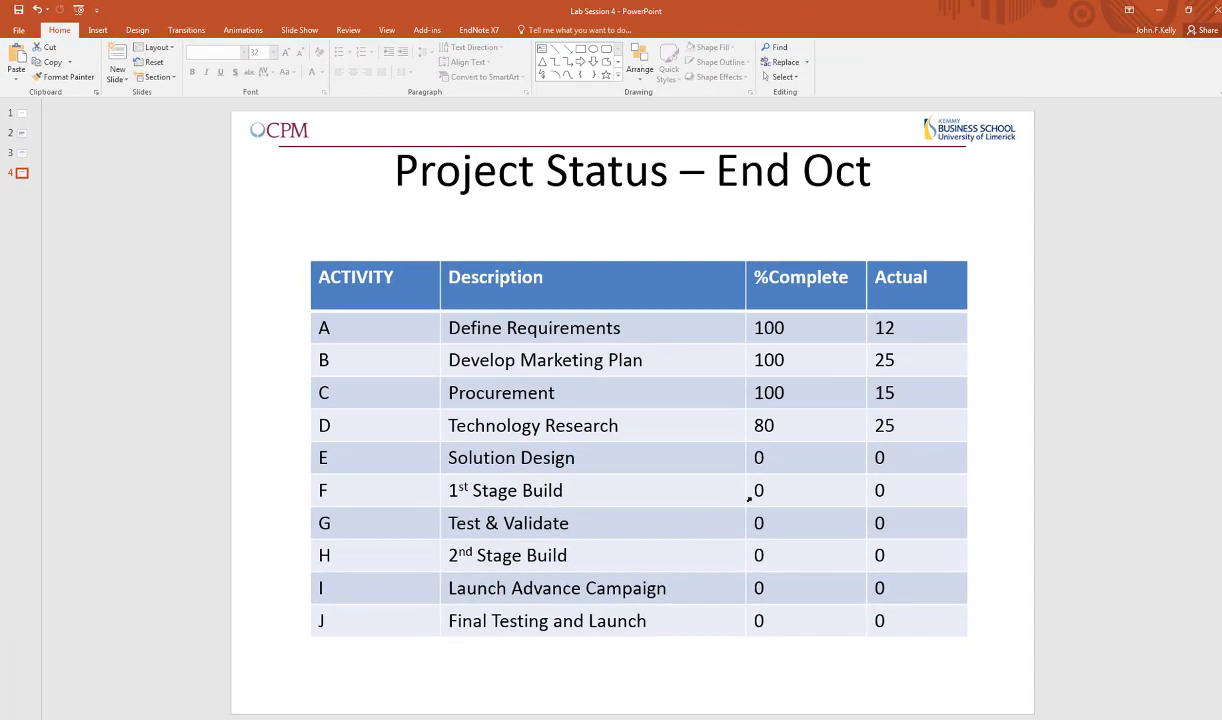
# Check the lab session task list in PowerPoint, return to Project, and generate the Earned Value Over Time visual report in Excel.
pyautogui.click(22, 135)
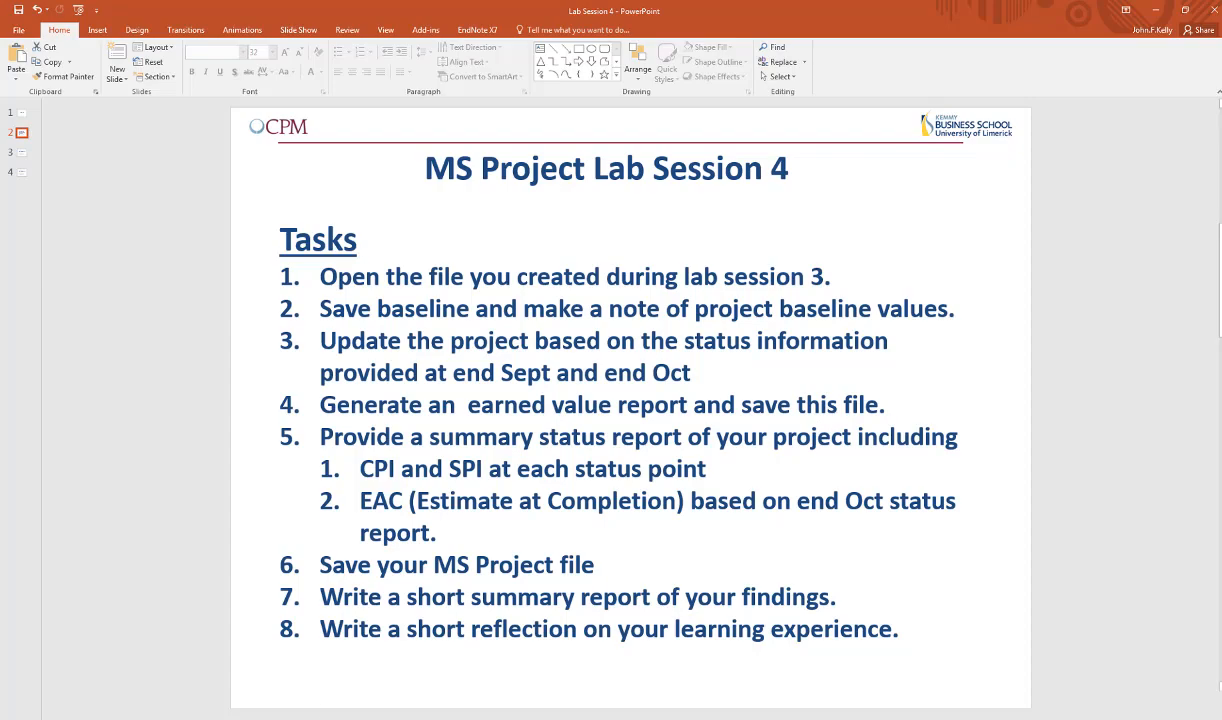
pyautogui.hotkey('alt', 'Tab')
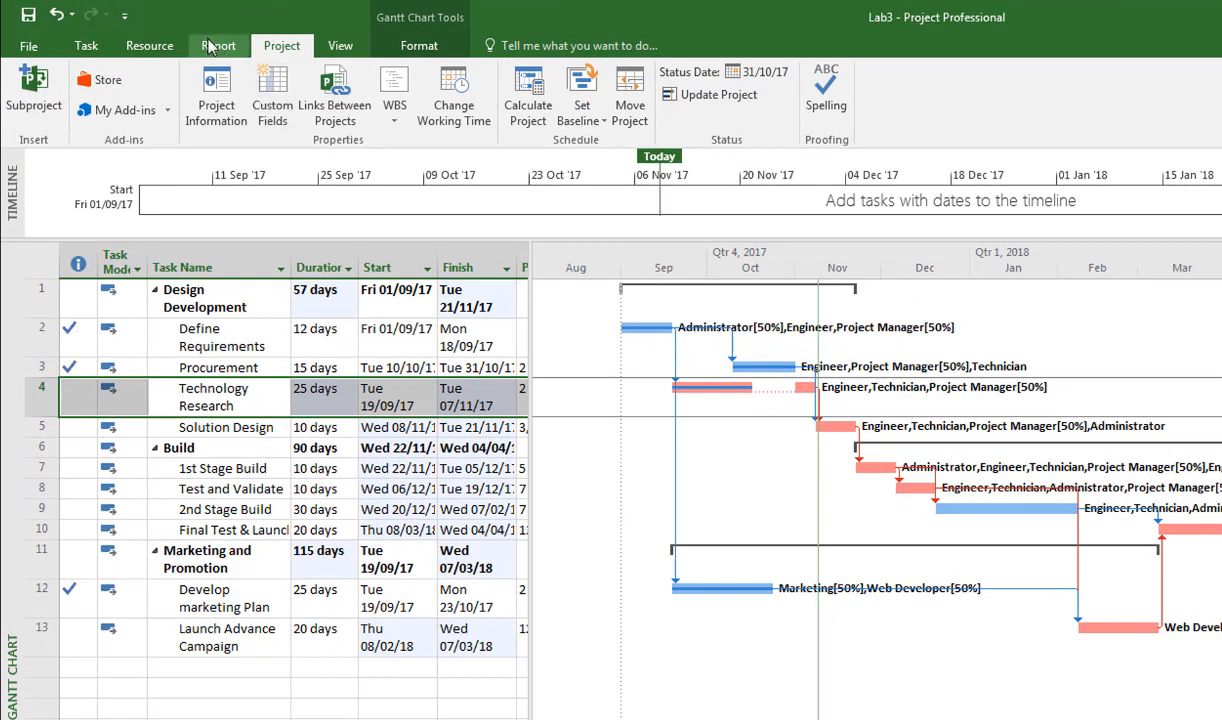
pyautogui.click(210, 40)
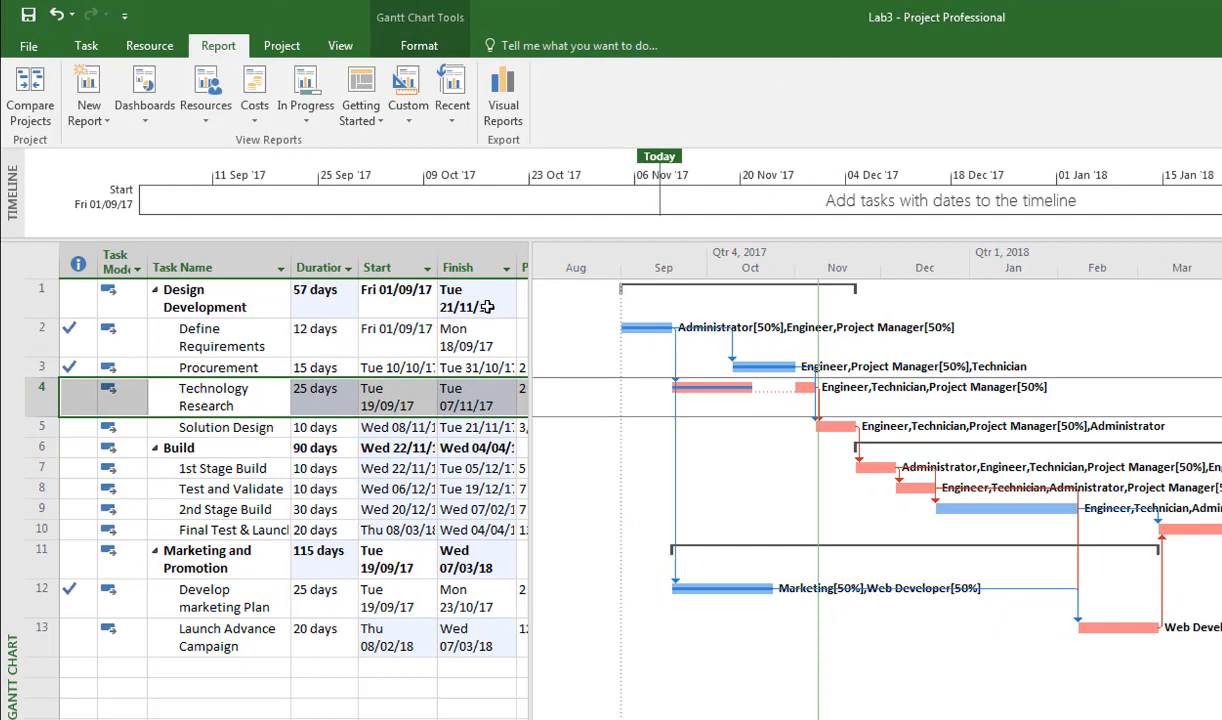
pyautogui.click(503, 88)
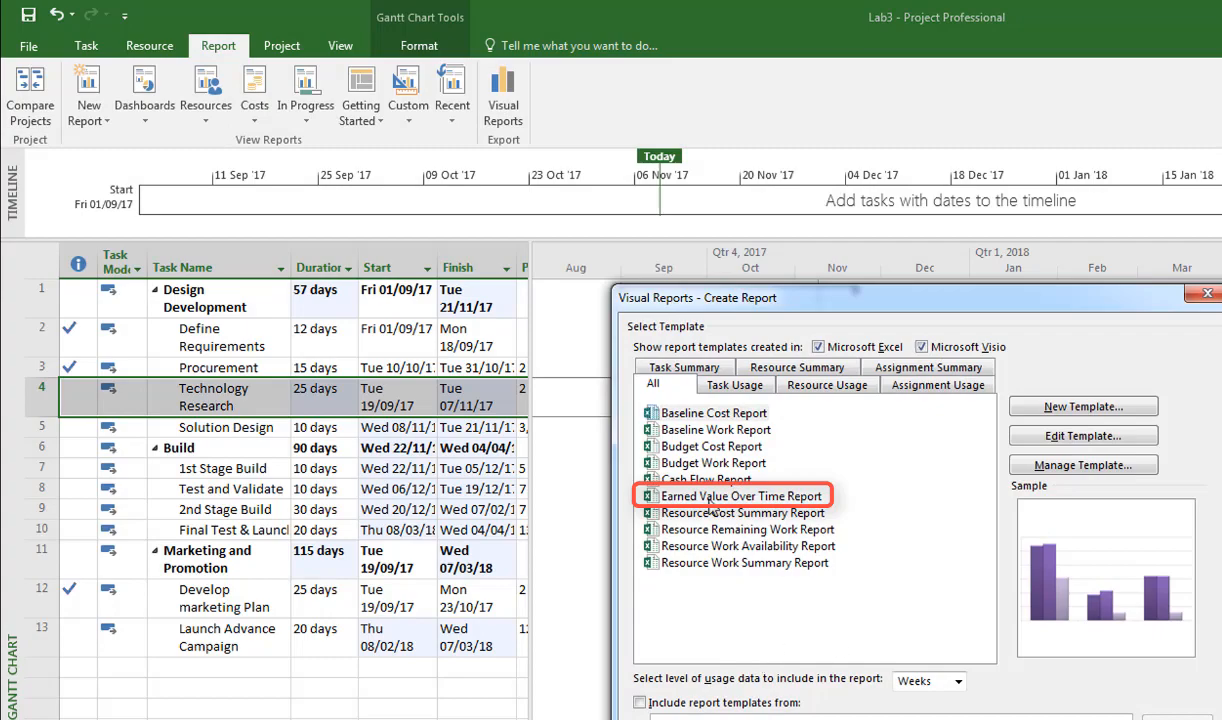
pyautogui.click(741, 496)
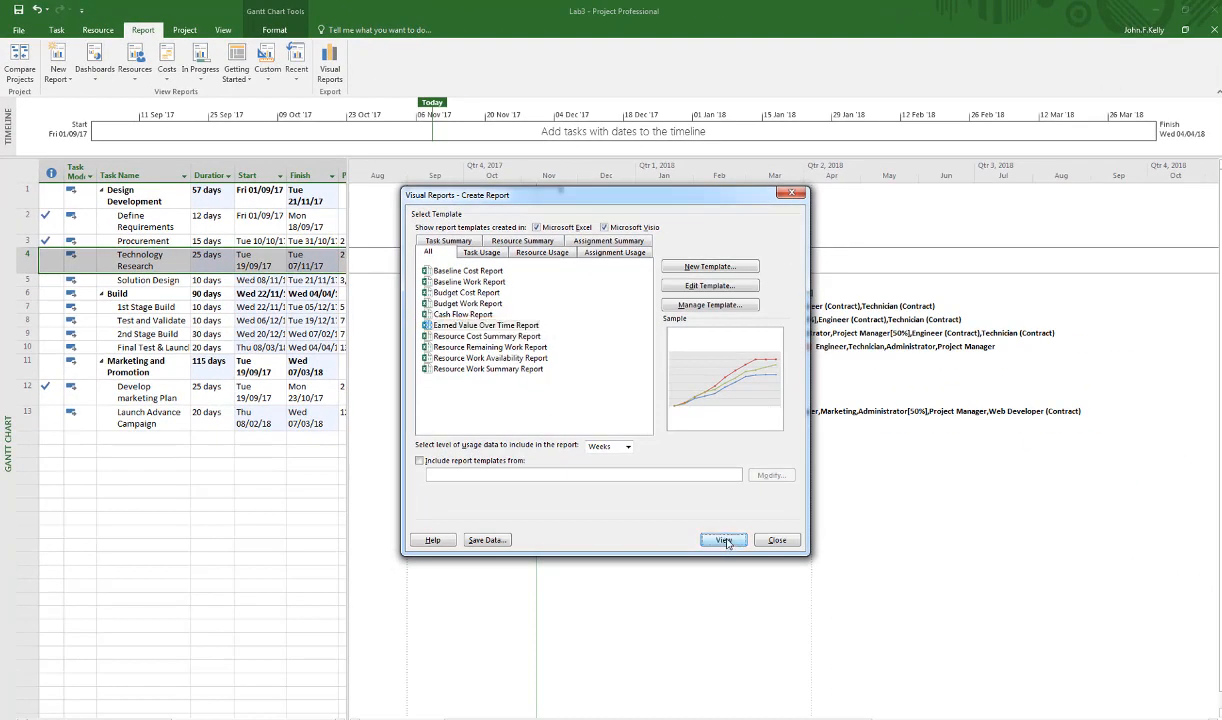
pyautogui.click(724, 540)
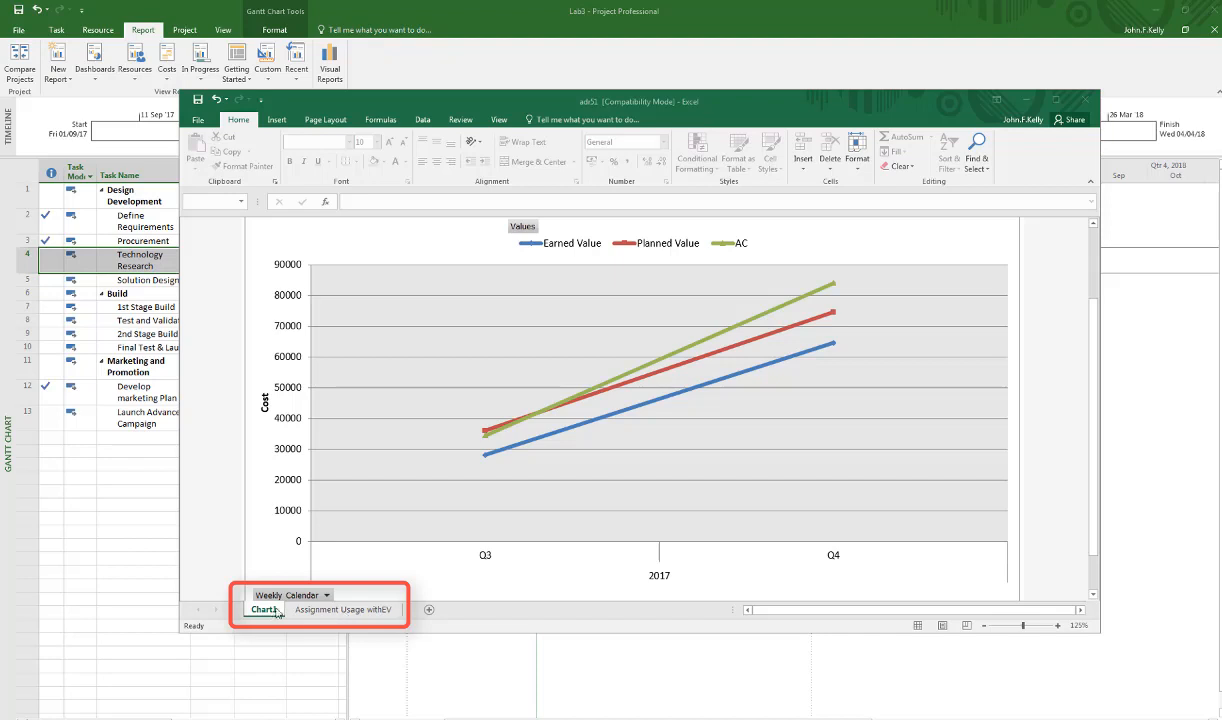
# Expand quarters Q3 and Q4 into weeks in the Assignment Usage withEV pivot table and return to Chart1.
pyautogui.click(345, 610)
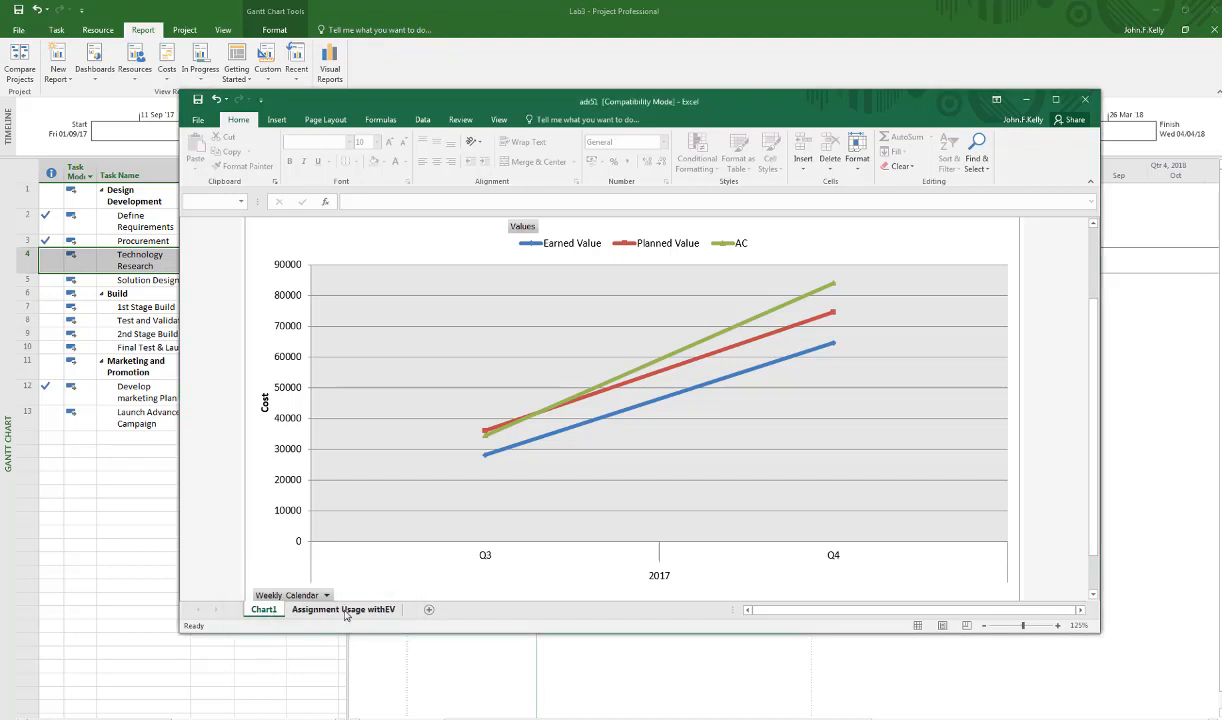
pyautogui.click(345, 610)
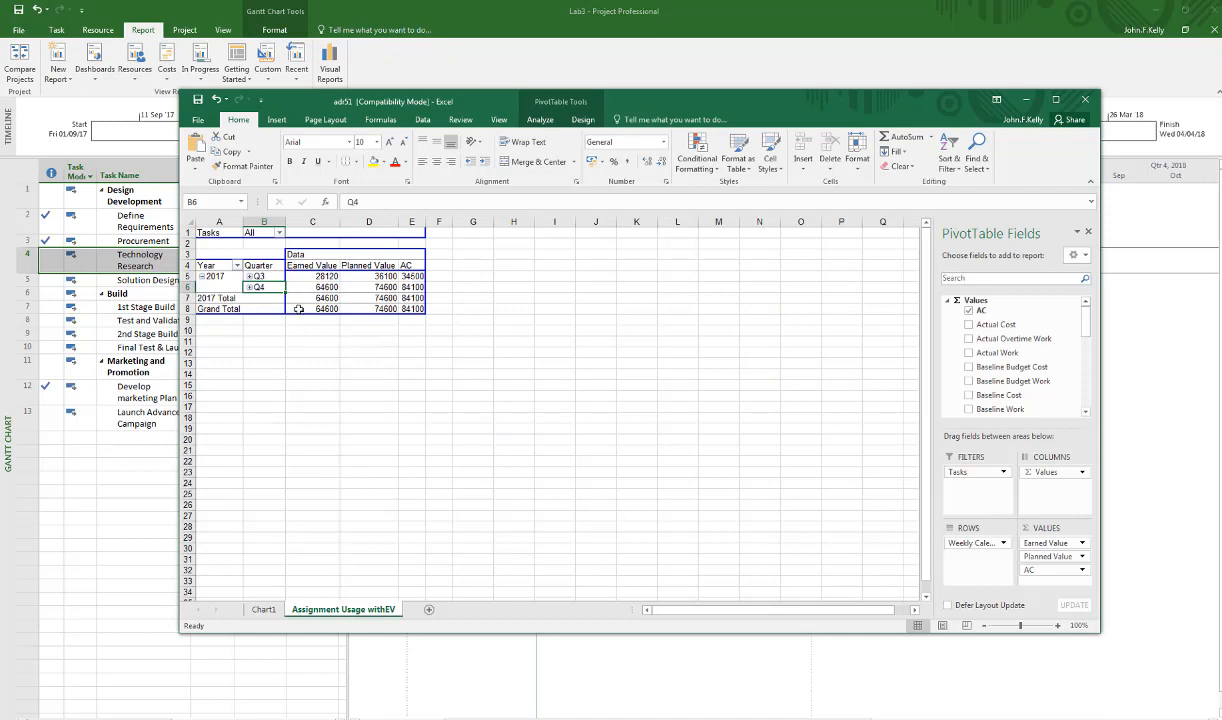
pyautogui.click(248, 277)
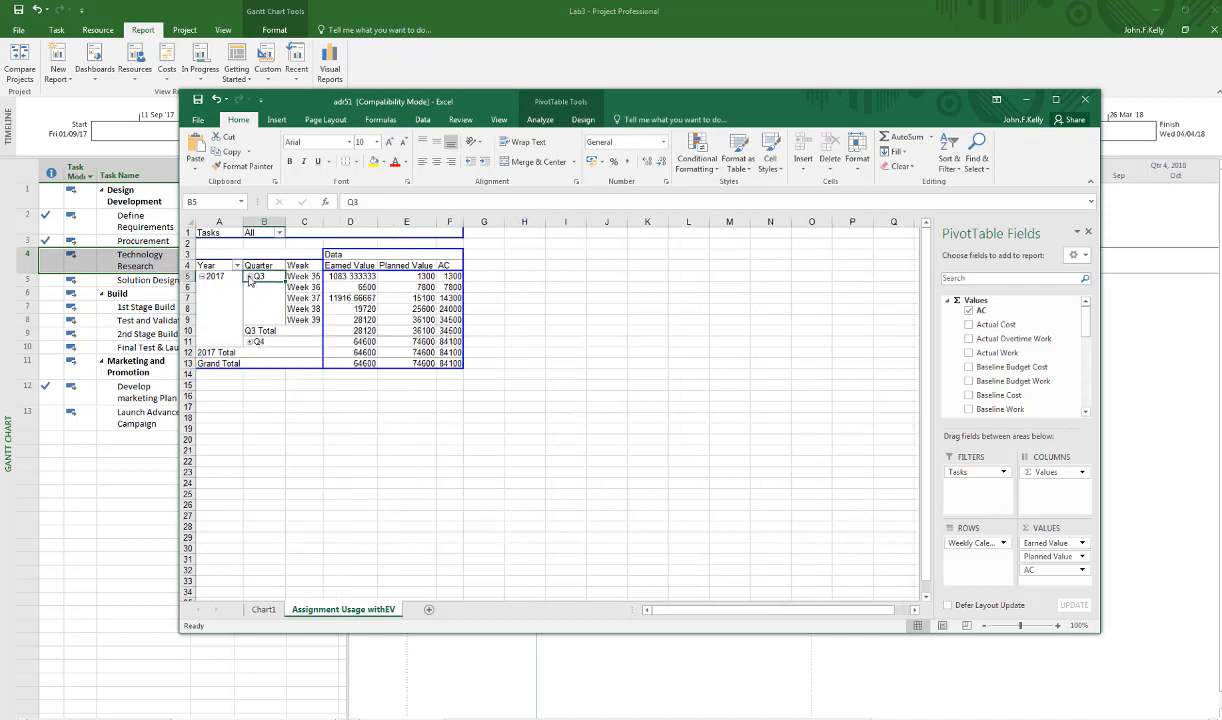
pyautogui.click(249, 342)
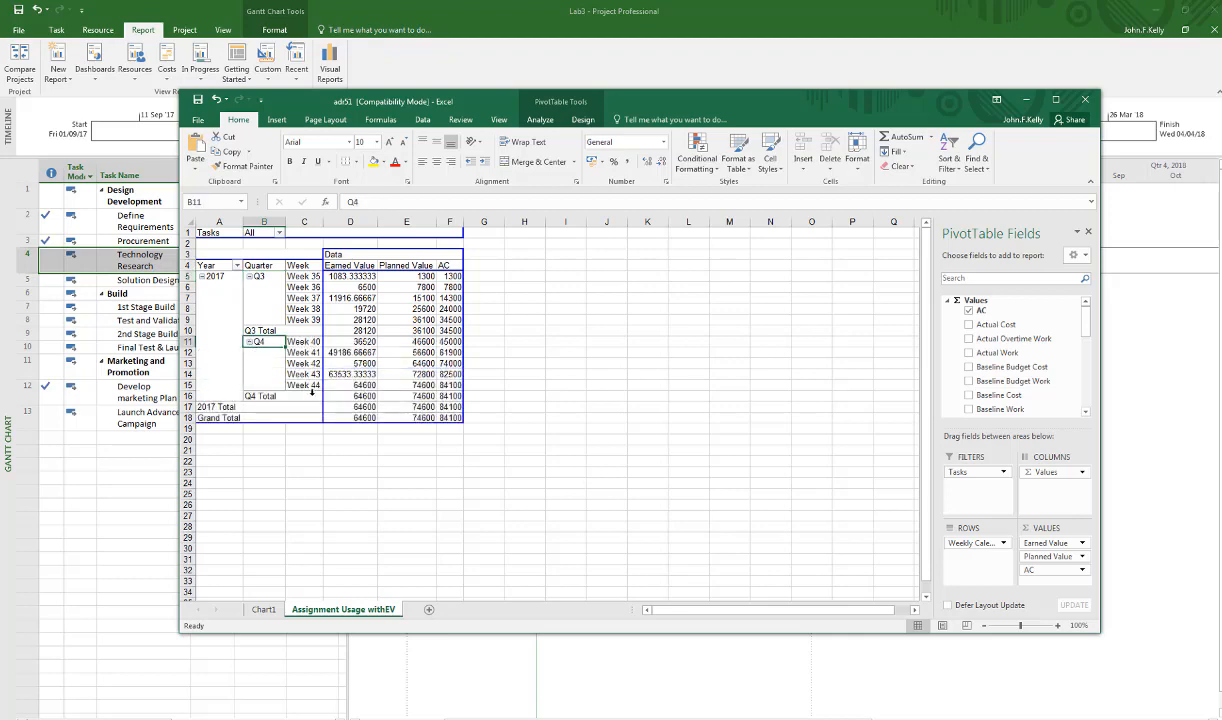
pyautogui.click(263, 609)
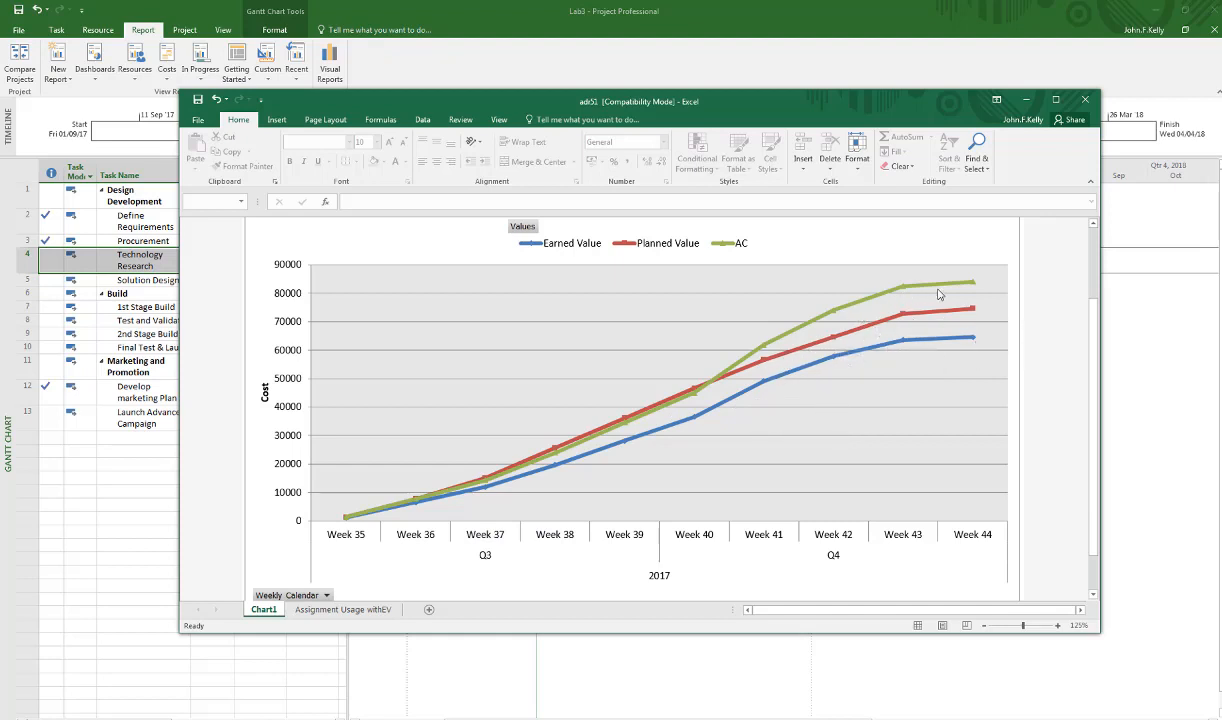
# Add data labels to the AC series in the earned value chart.
pyautogui.moveTo(963, 289)
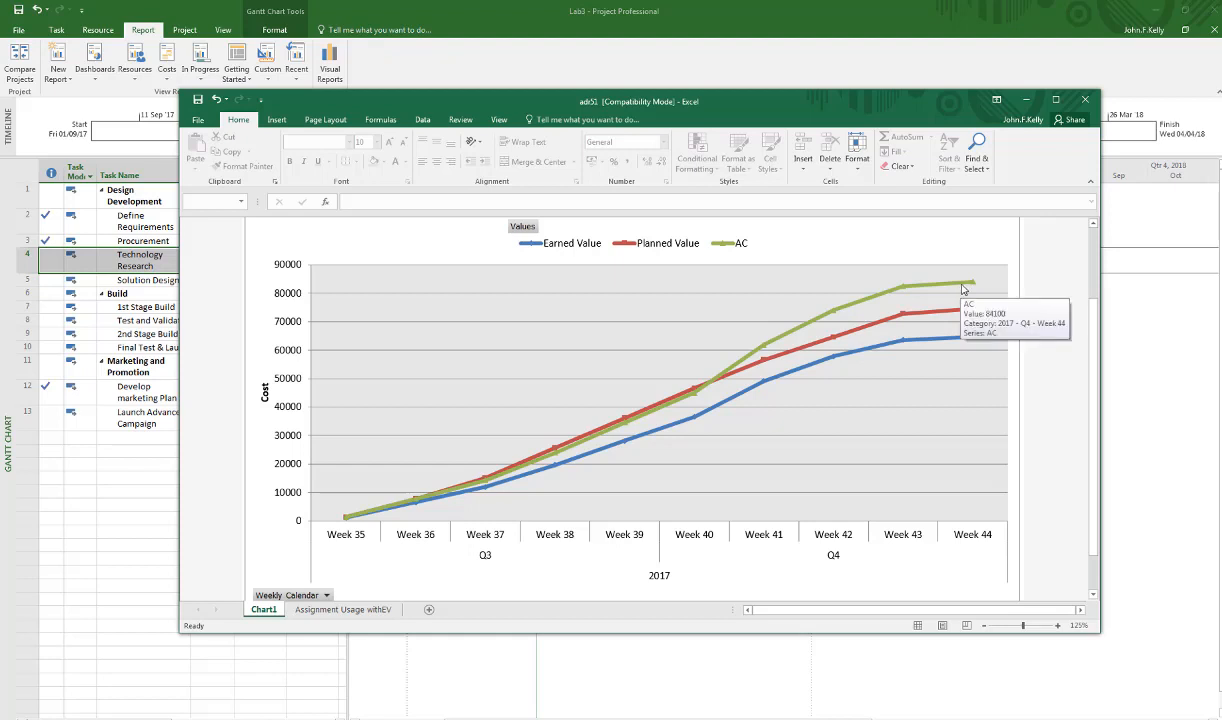
pyautogui.click(907, 284)
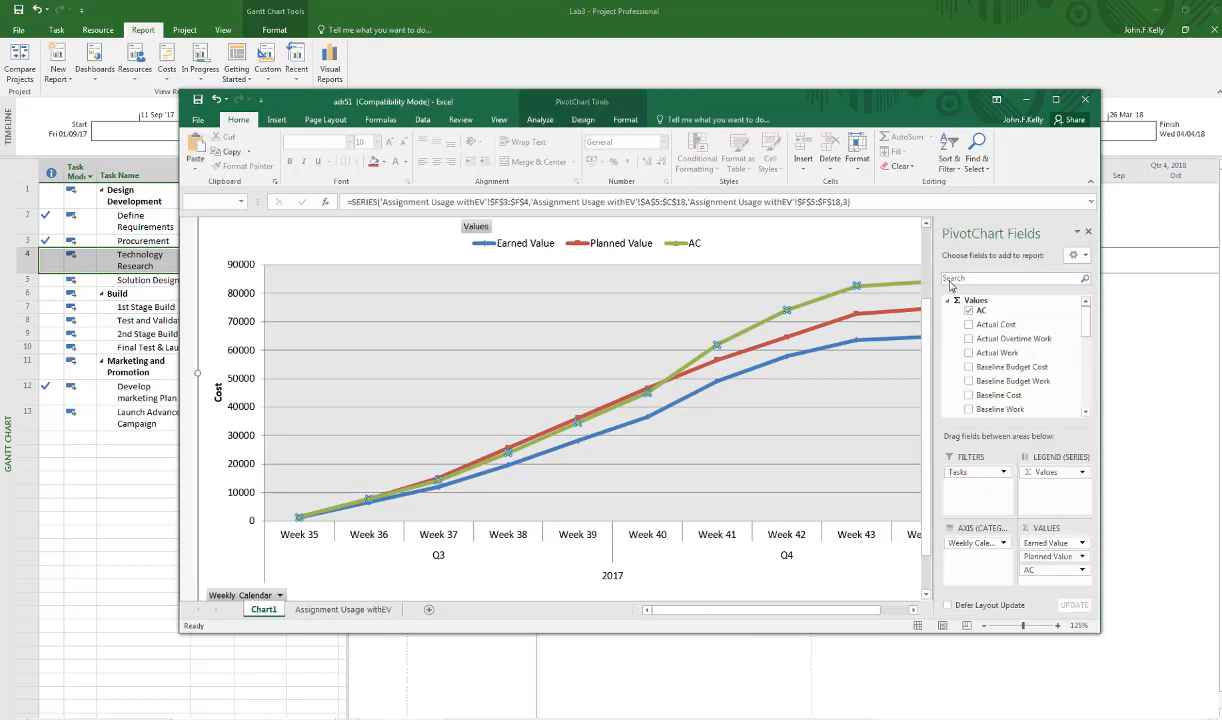
pyautogui.rightClick(740, 338)
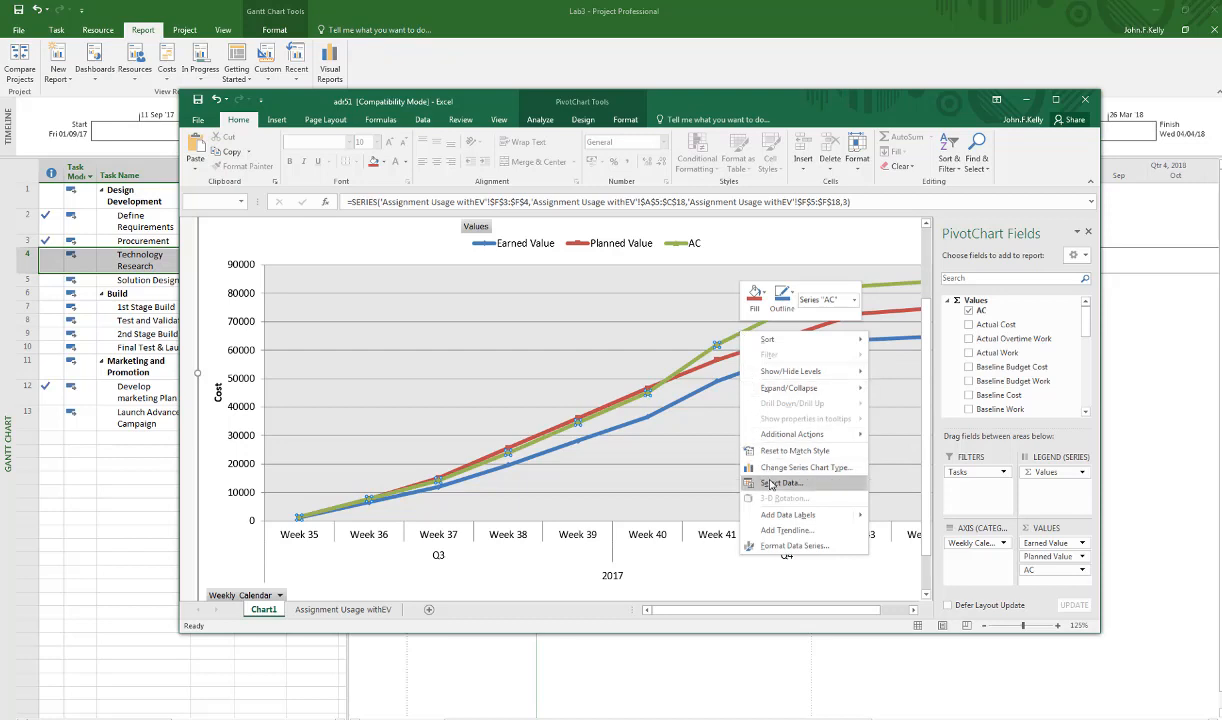
pyautogui.moveTo(790, 514)
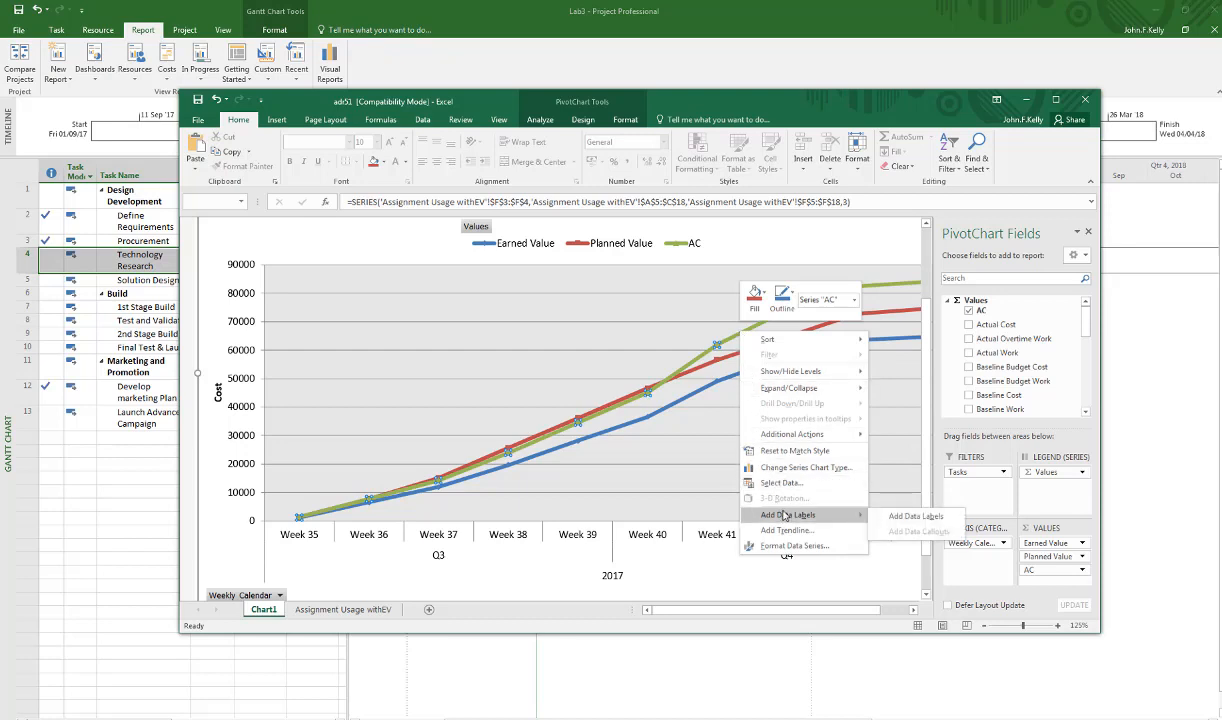
pyautogui.click(915, 516)
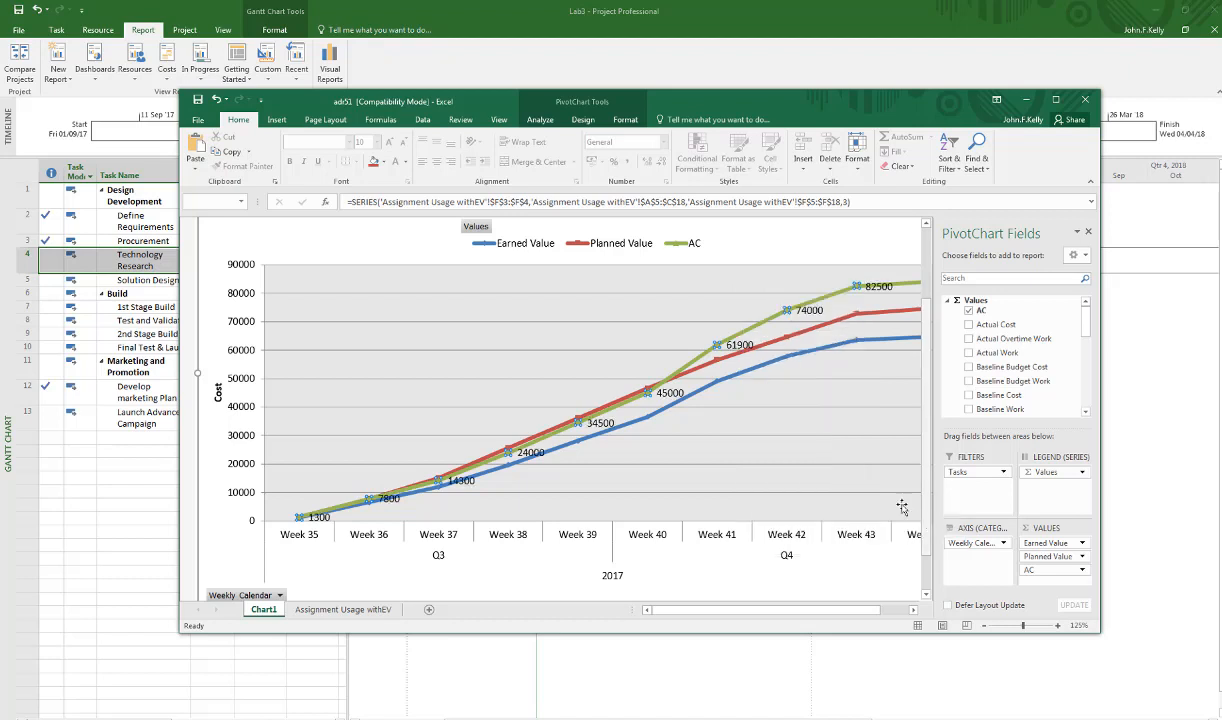
# Add data labels to the Planned Value series in the earned value chart.
pyautogui.click(804, 333)
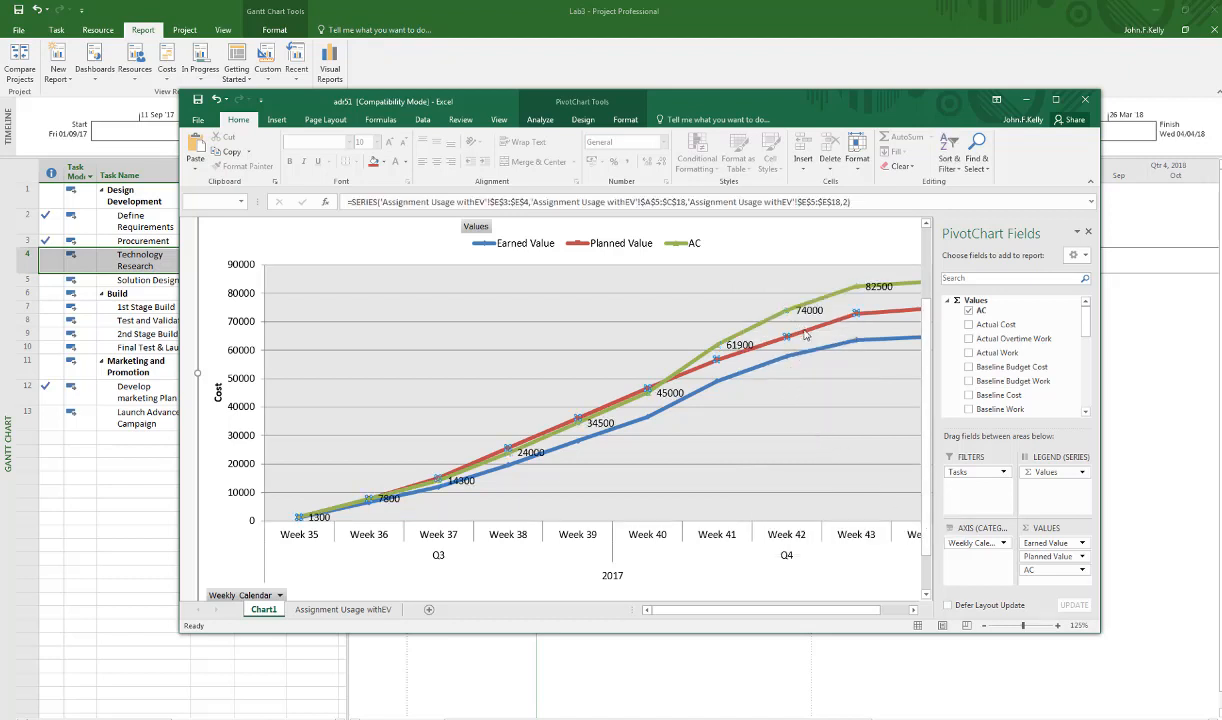
pyautogui.rightClick(806, 335)
pyautogui.moveTo(852, 513)
pyautogui.click(925, 491)
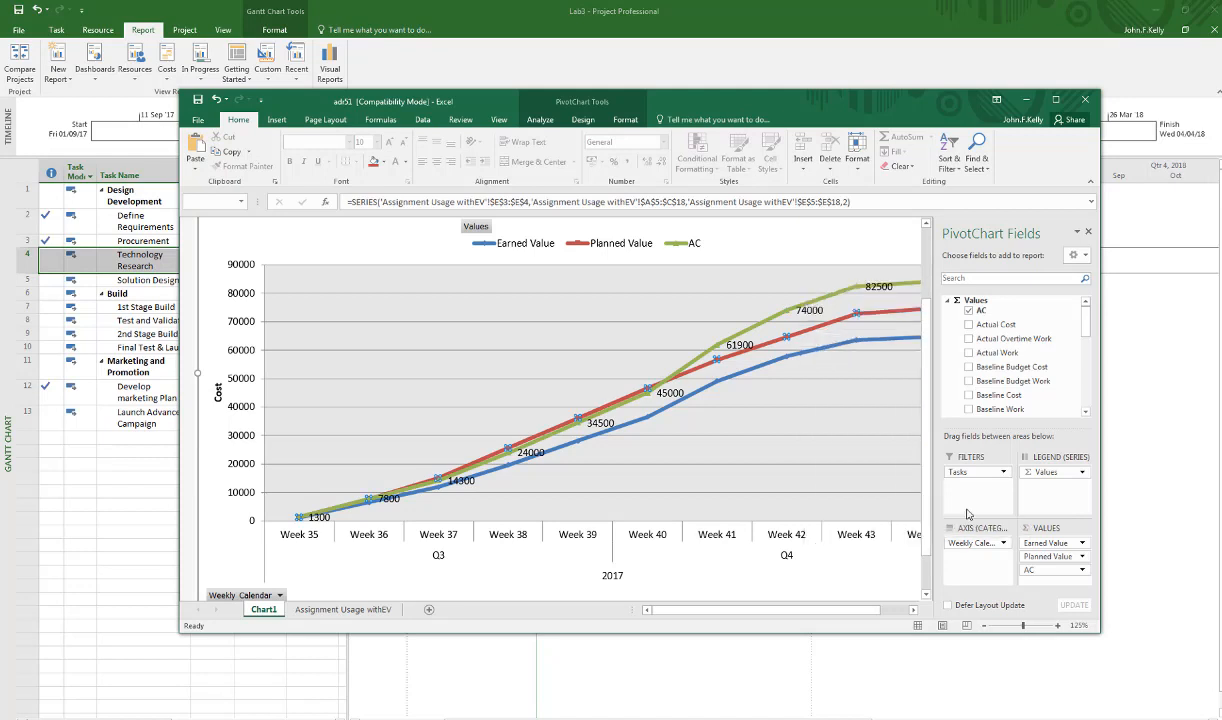
pyautogui.click(786, 355)
pyautogui.rightClick(817, 352)
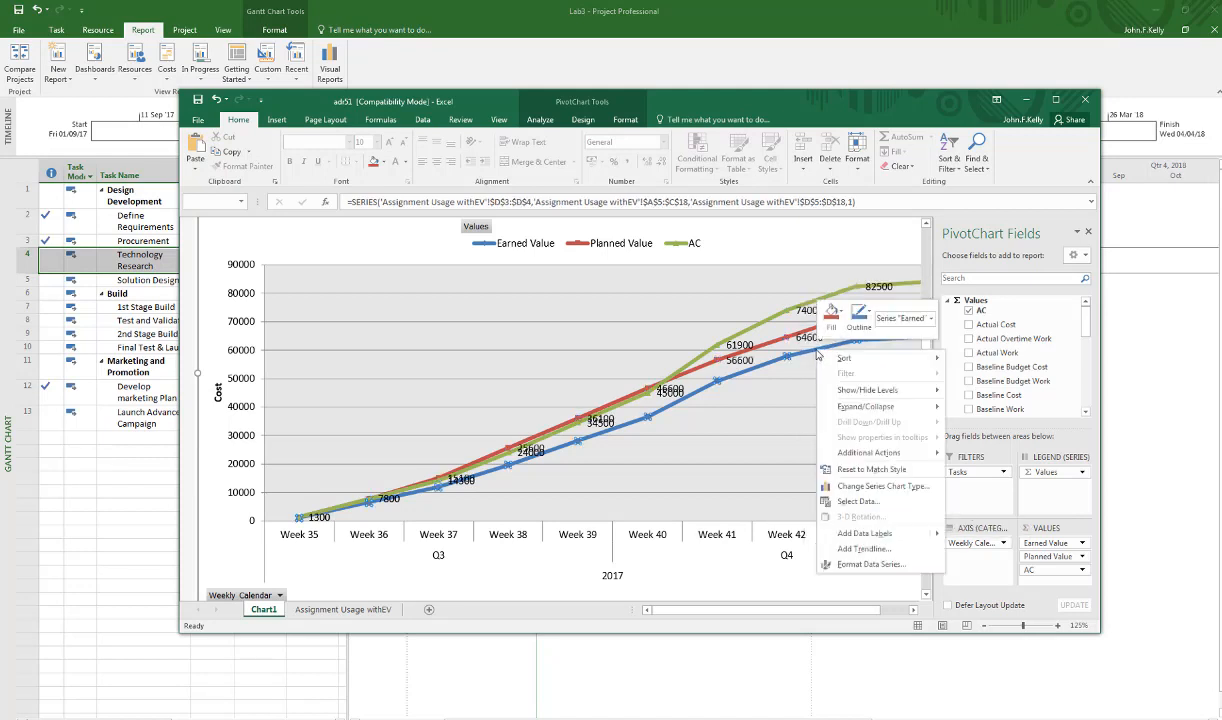
pyautogui.click(851, 502)
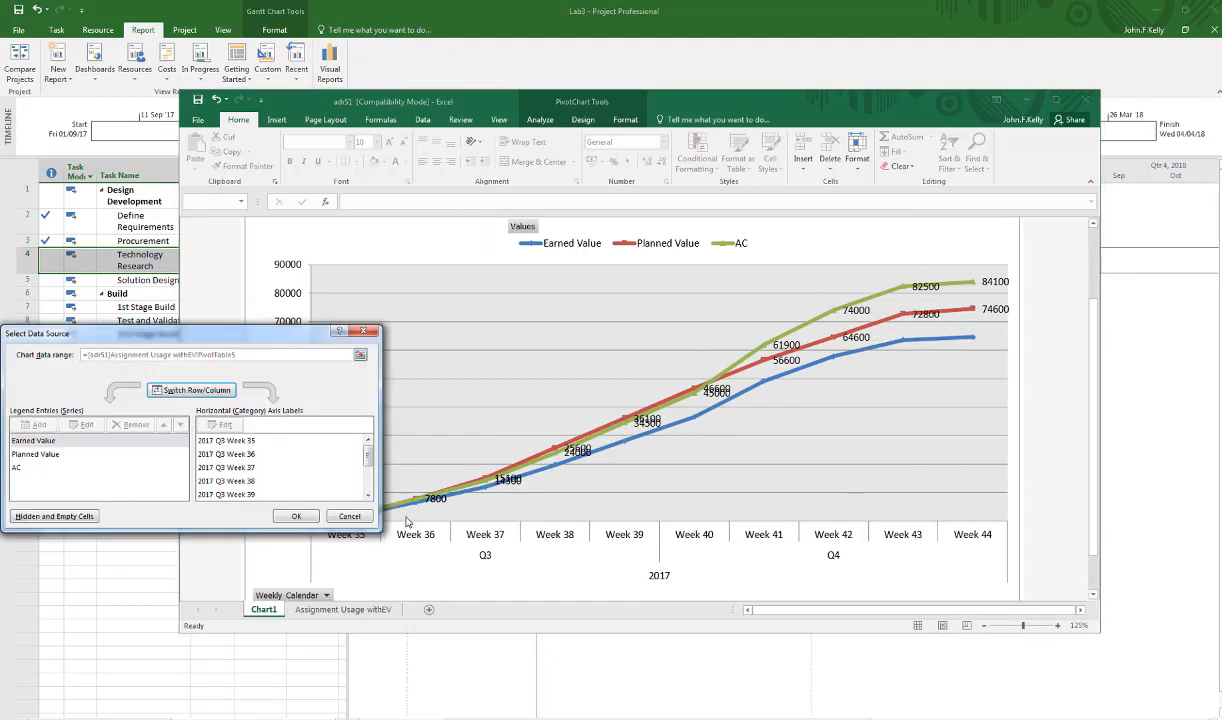
pyautogui.click(352, 518)
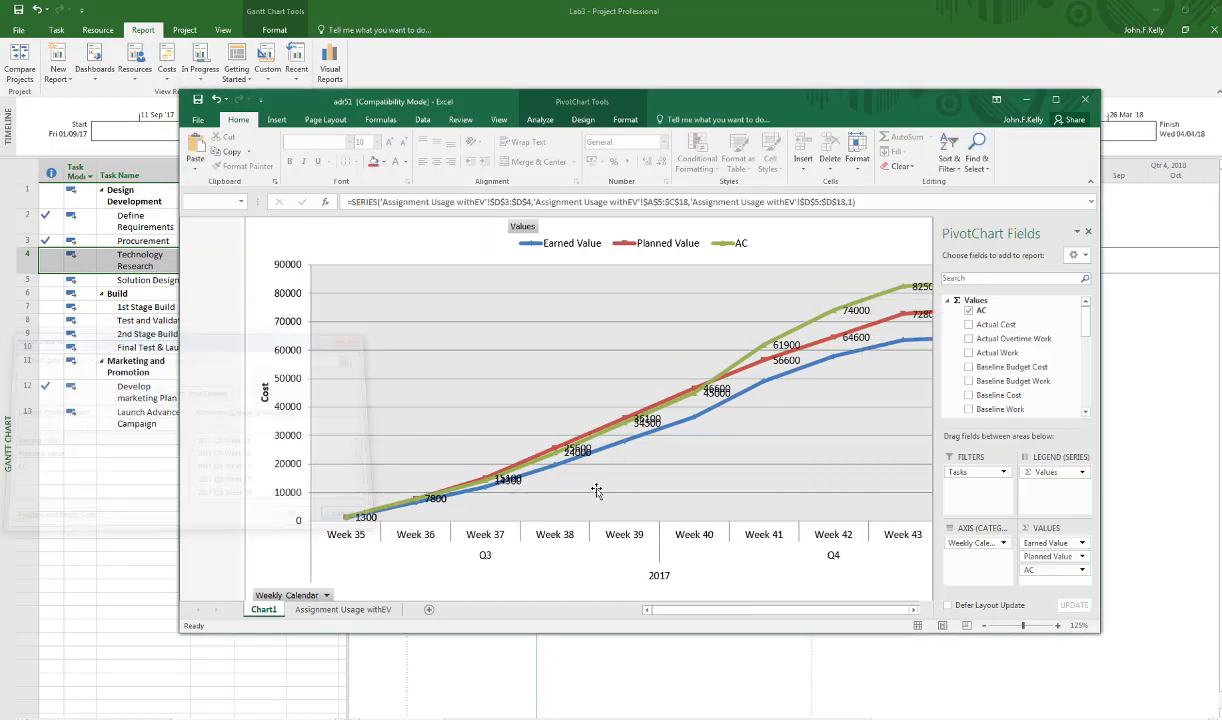
# Add data labels to the Earned Value series and maximize the report window.
pyautogui.rightClick(837, 350)
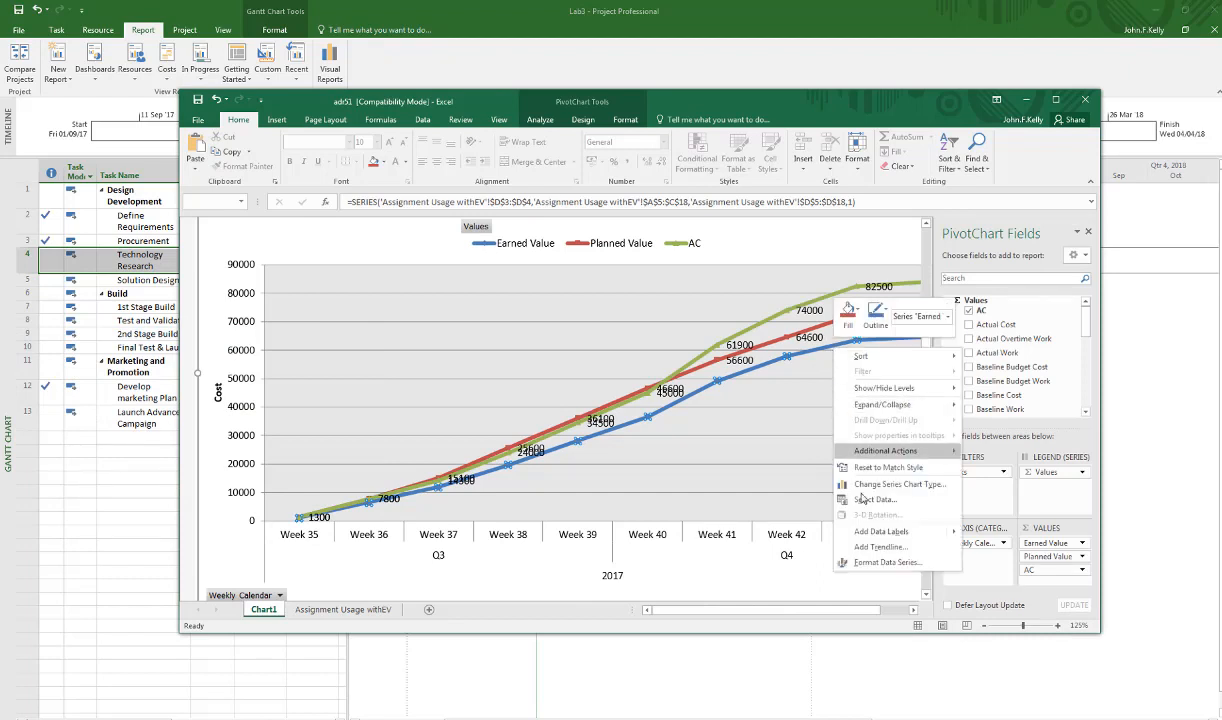
pyautogui.moveTo(870, 537)
pyautogui.click(985, 532)
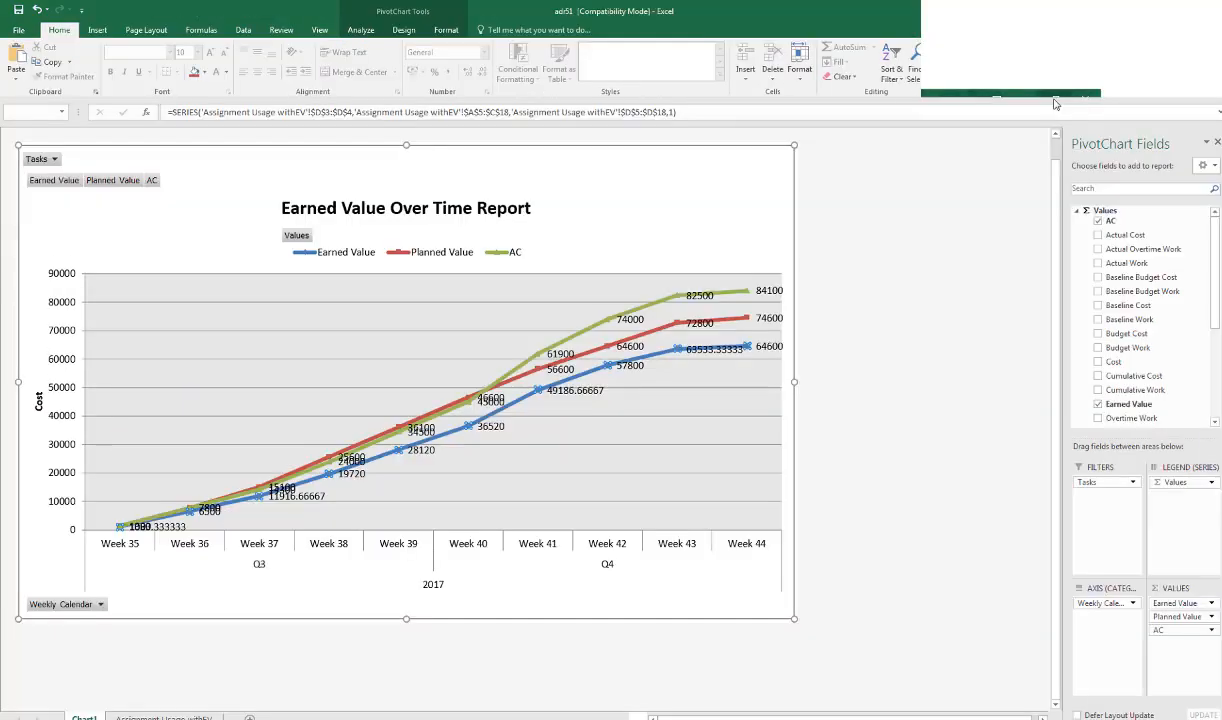
pyautogui.doubleClick(1010, 101)
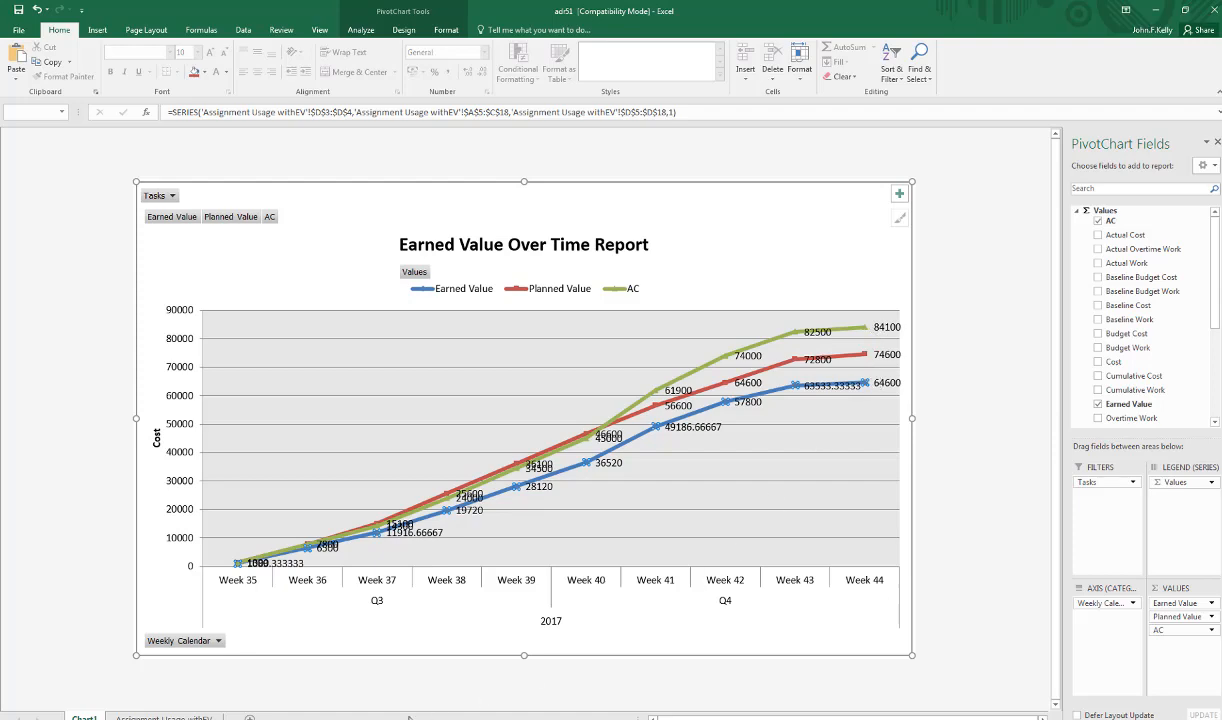
# Switch to Project, examine the Lab3 project statistics for current, baseline and actual values, and return to the PowerPoint task list.
pyautogui.click(374, 718)
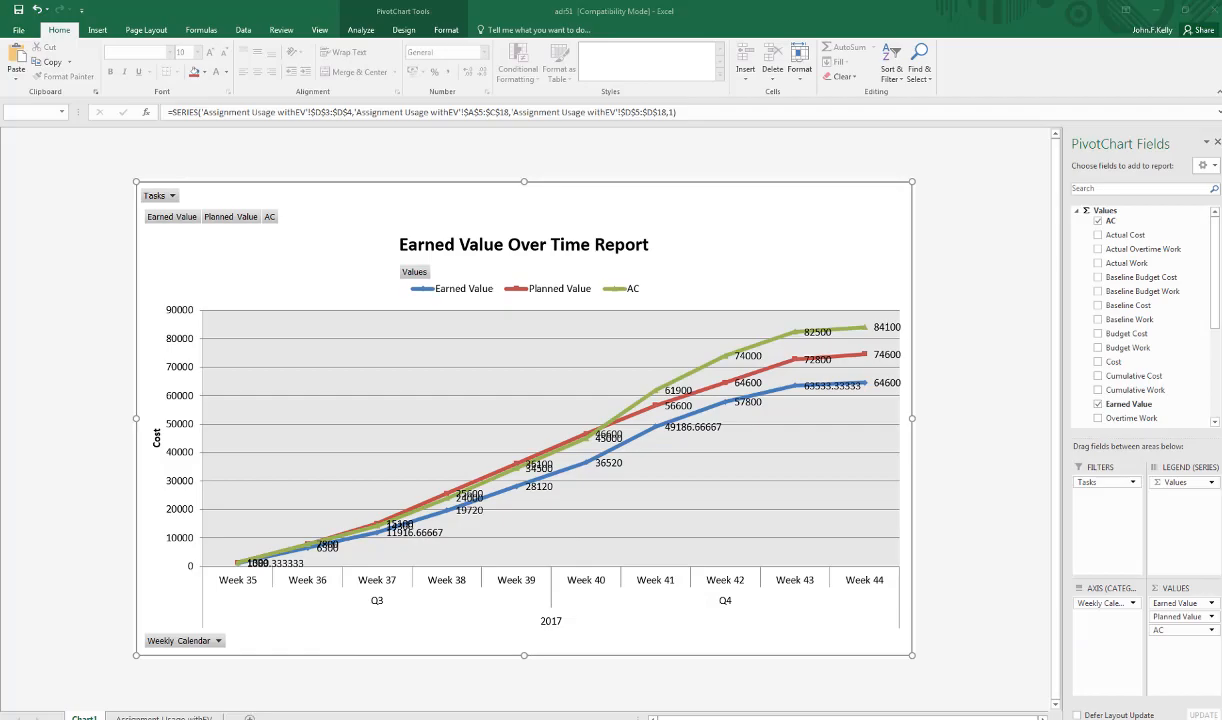
pyautogui.moveTo(206, 718)
pyautogui.click(208, 690)
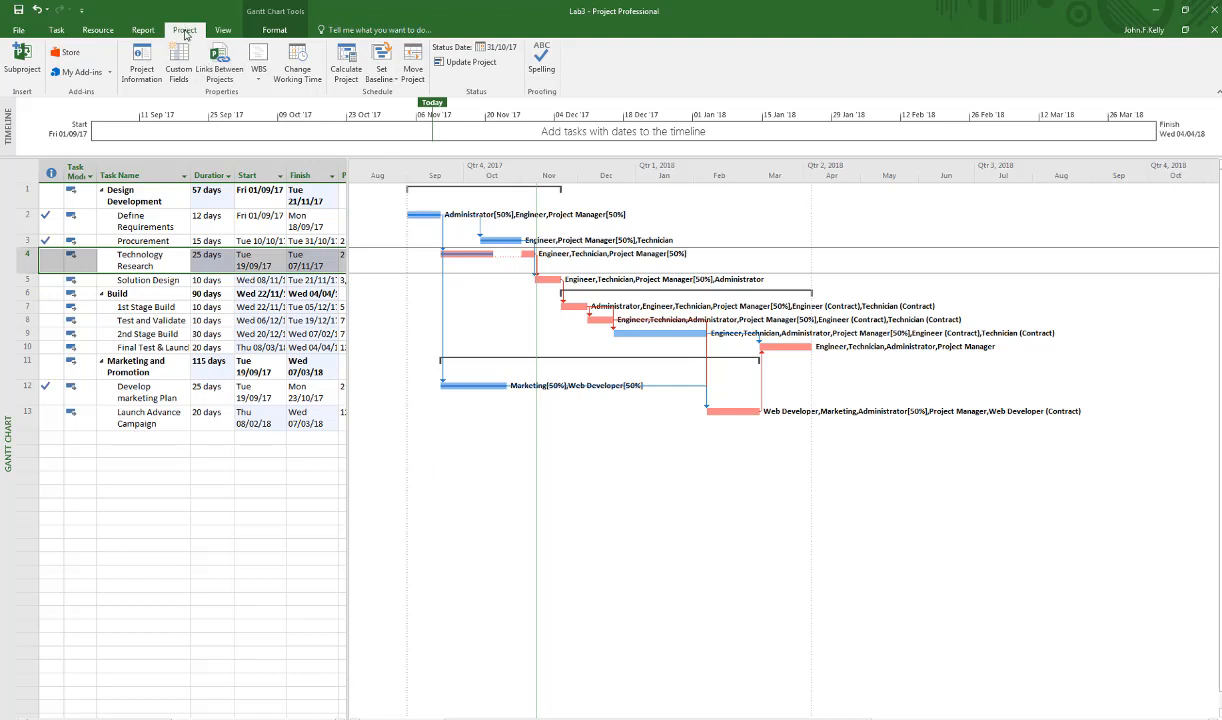
pyautogui.click(137, 58)
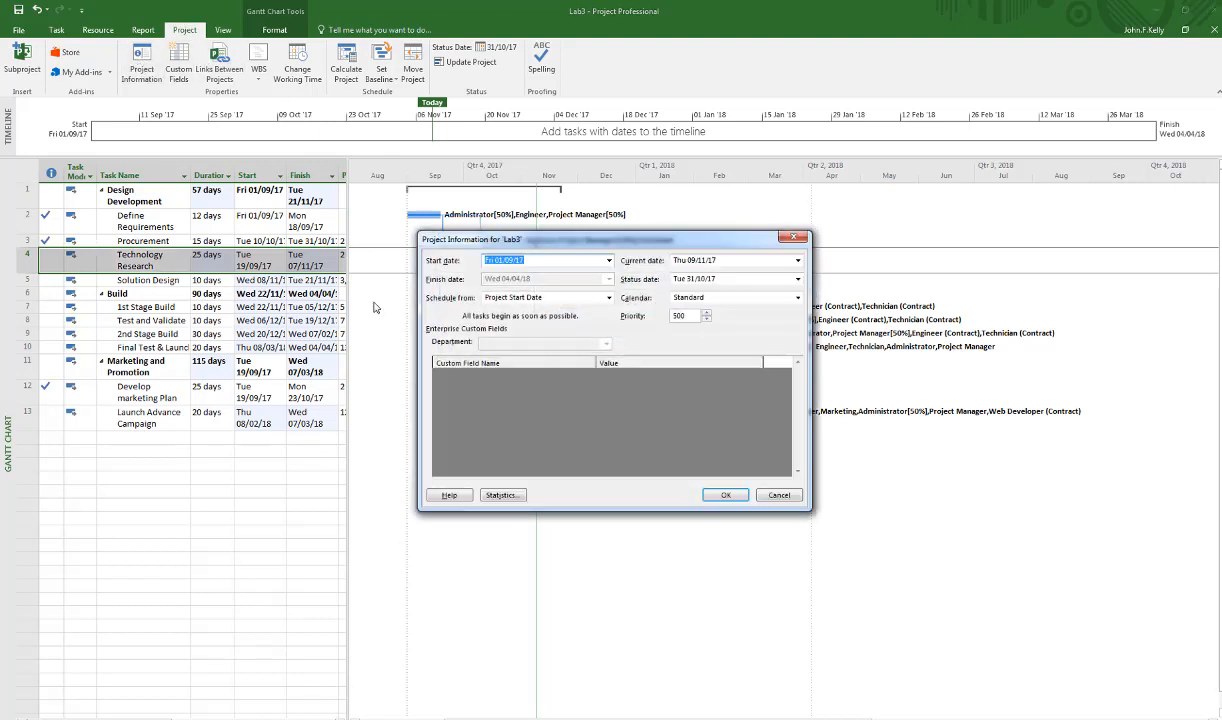
pyautogui.click(501, 495)
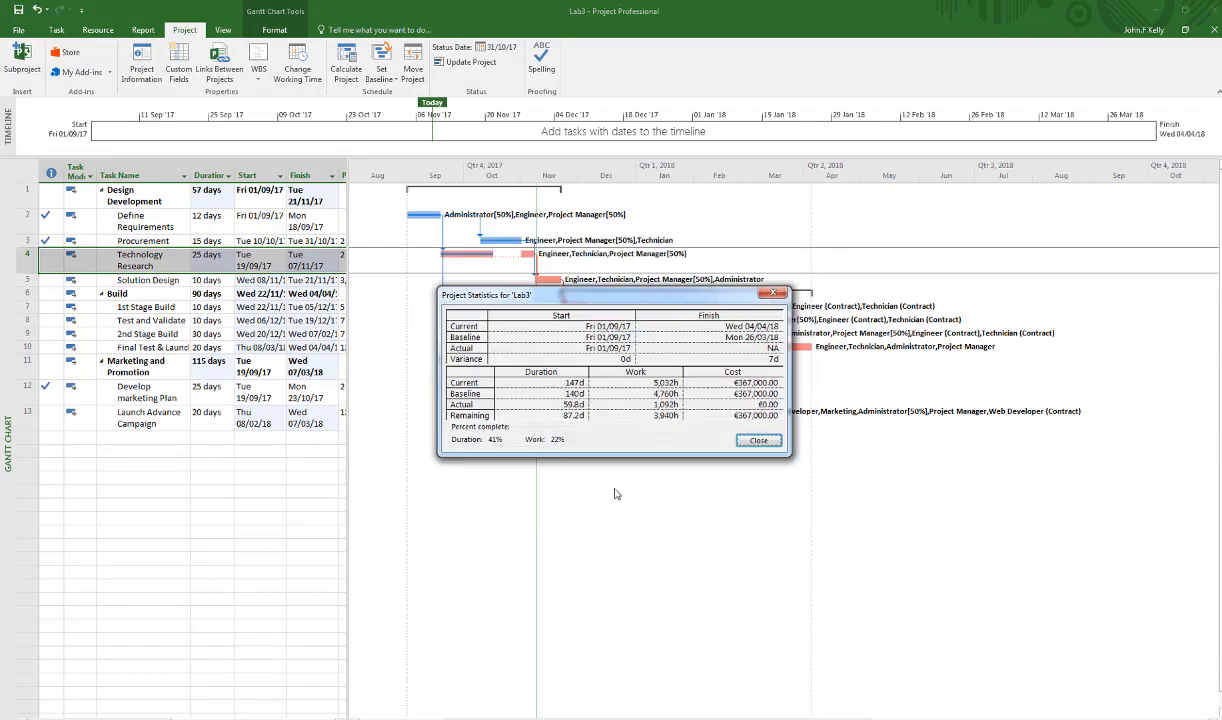
pyautogui.moveTo(607, 292)
pyautogui.mouseDown()
pyautogui.moveTo(549, 361)
pyautogui.moveTo(337, 447)
pyautogui.moveTo(279, 452)
pyautogui.mouseUp()
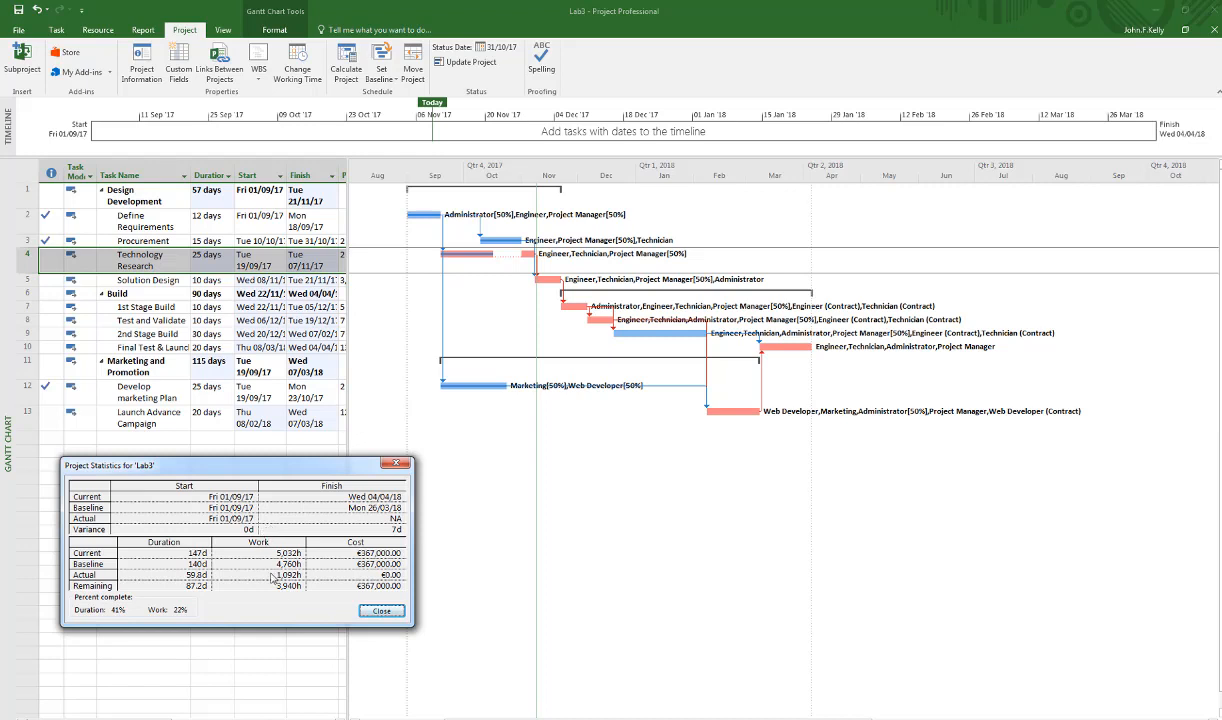
pyautogui.click(381, 611)
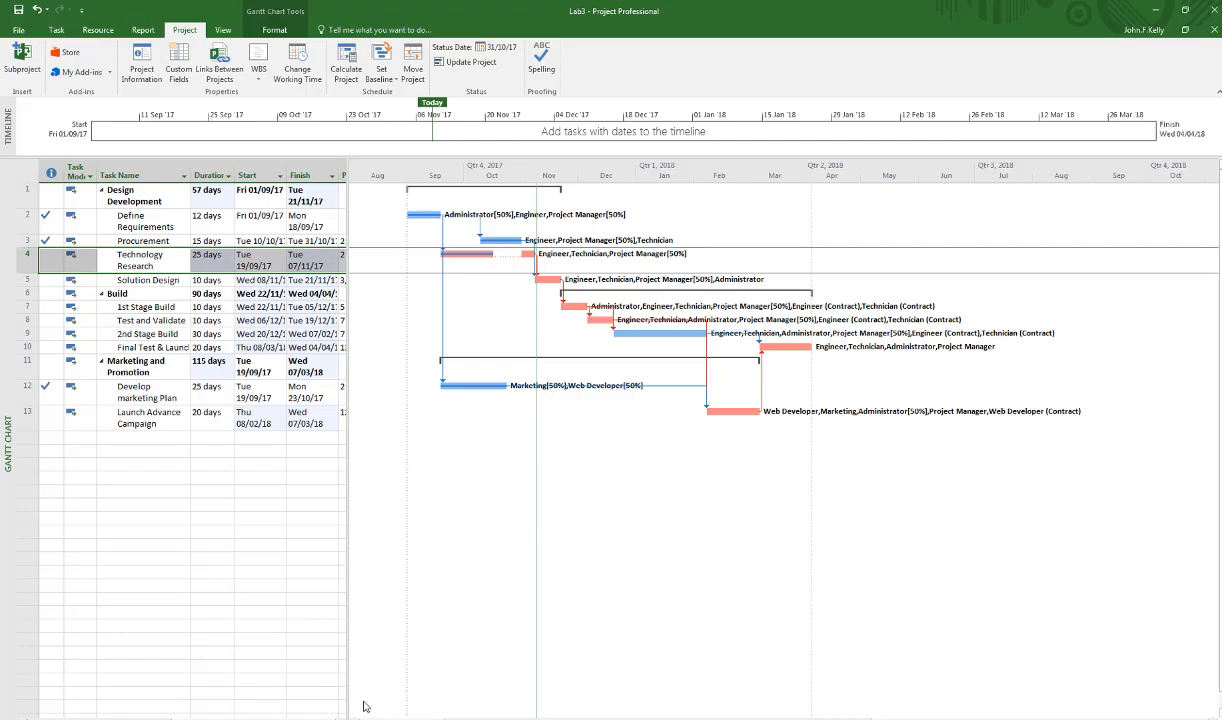
pyautogui.hotkey('alt', 'Tab')
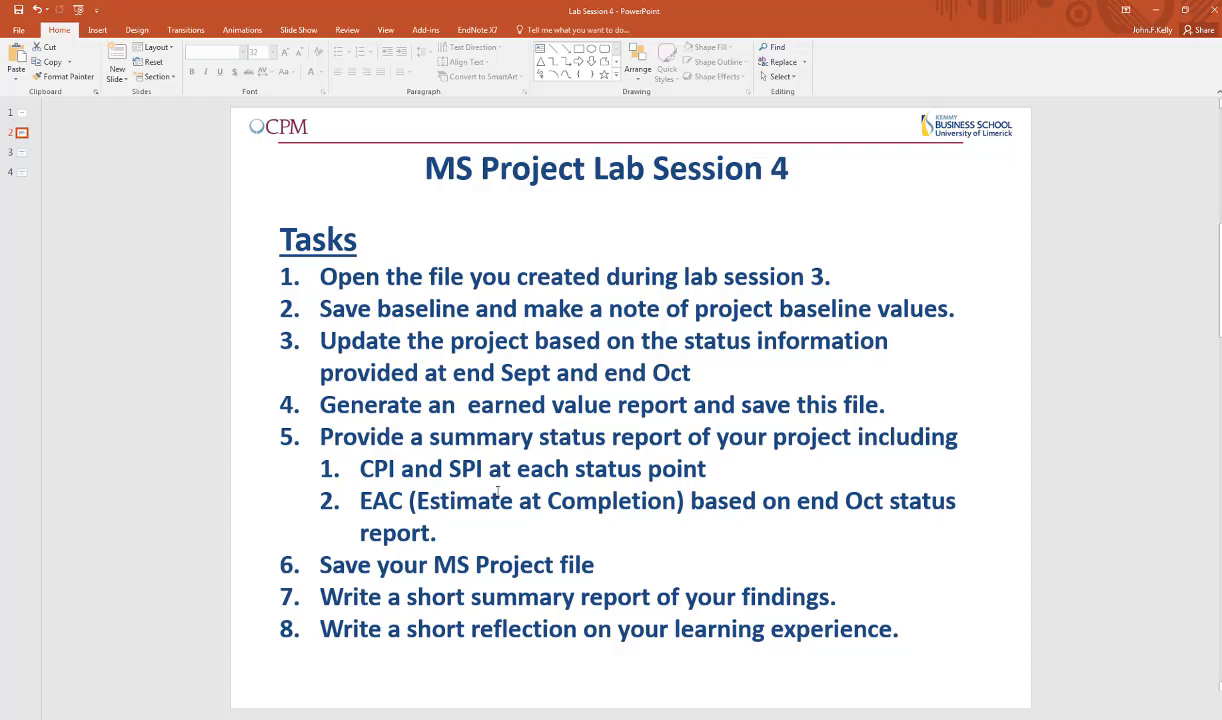